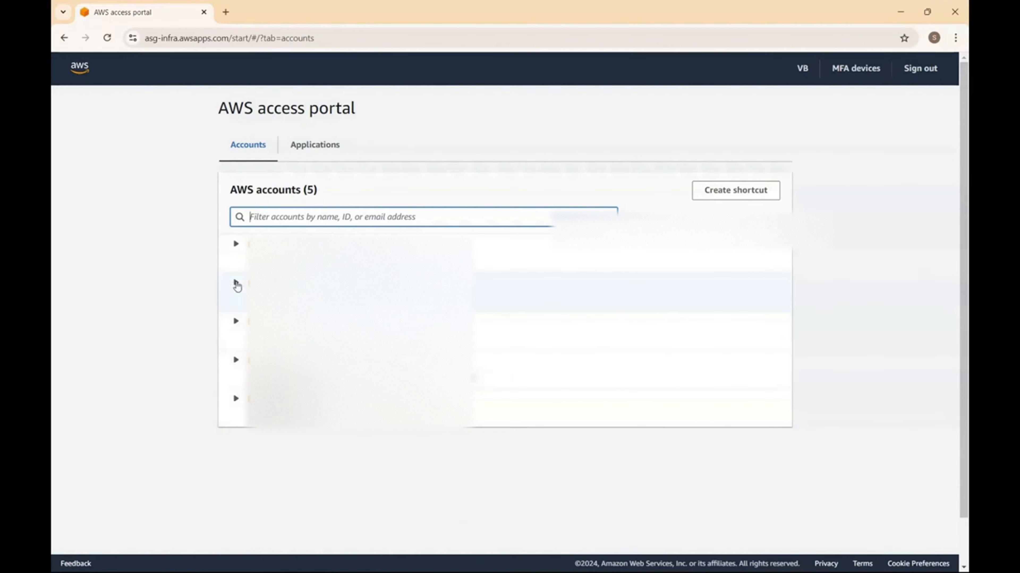
# - Sign into the second account's console, open AWS Config in us-east-1, then return to the access portal
pyautogui.click(237, 285)
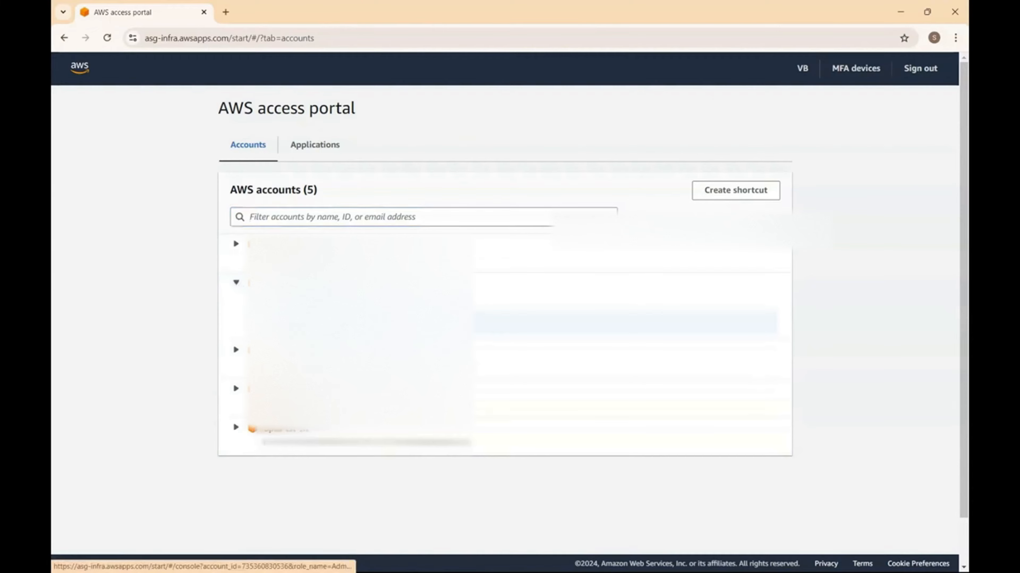
pyautogui.click(281, 318)
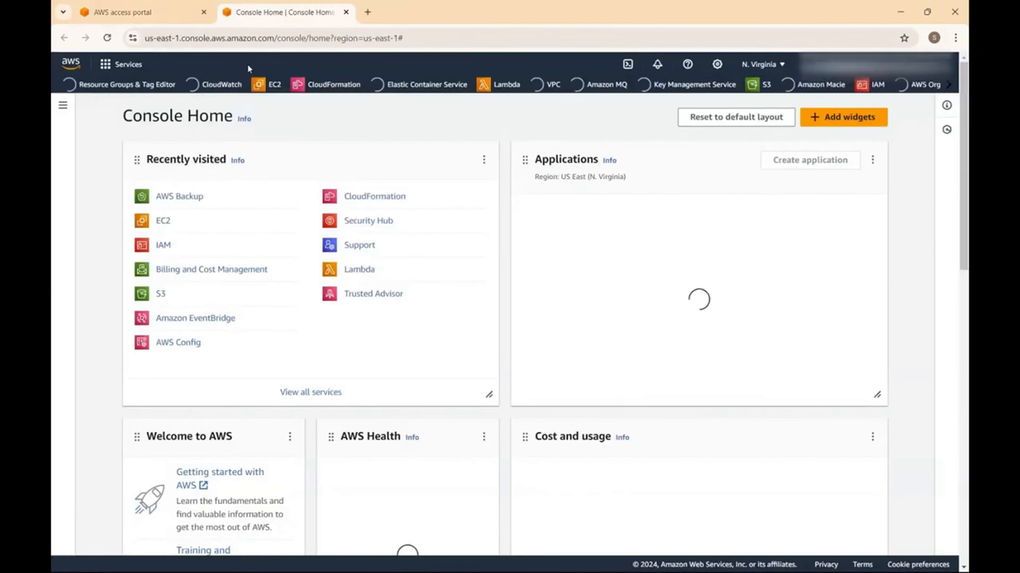
pyautogui.click(233, 62)
pyautogui.write('config')
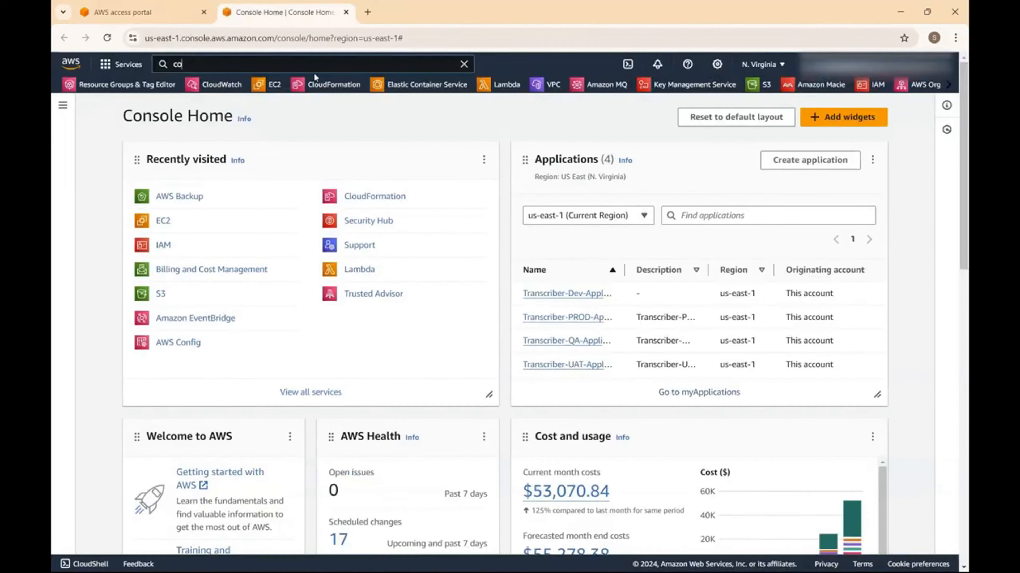
pyautogui.click(383, 158)
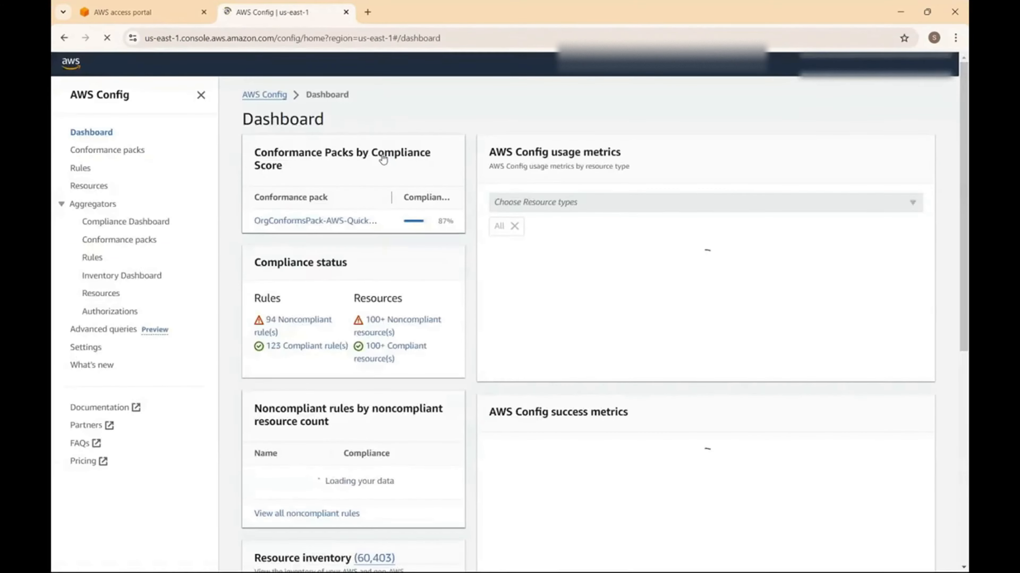
pyautogui.scroll(-10, 321, 189)
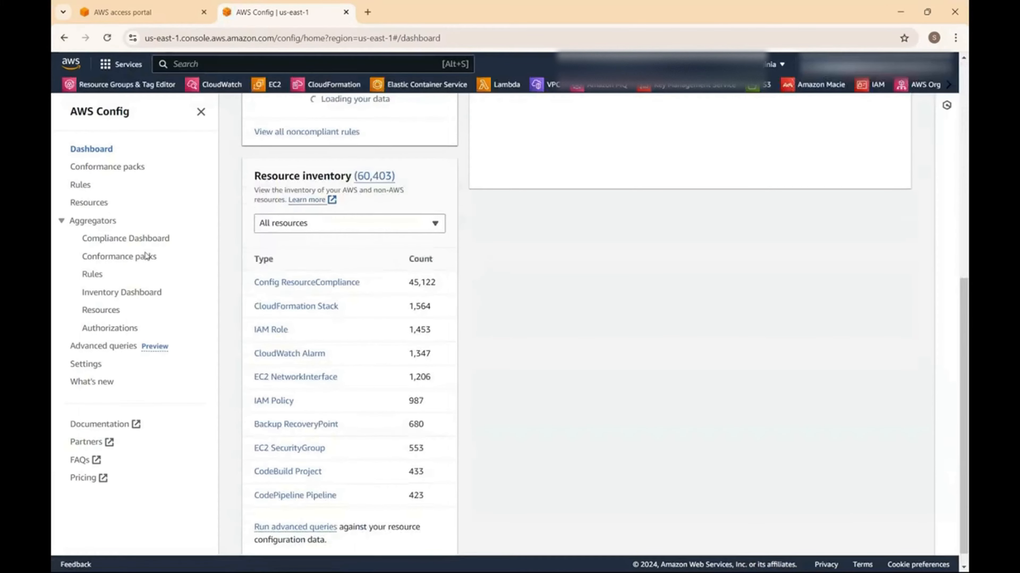
pyautogui.click(145, 10)
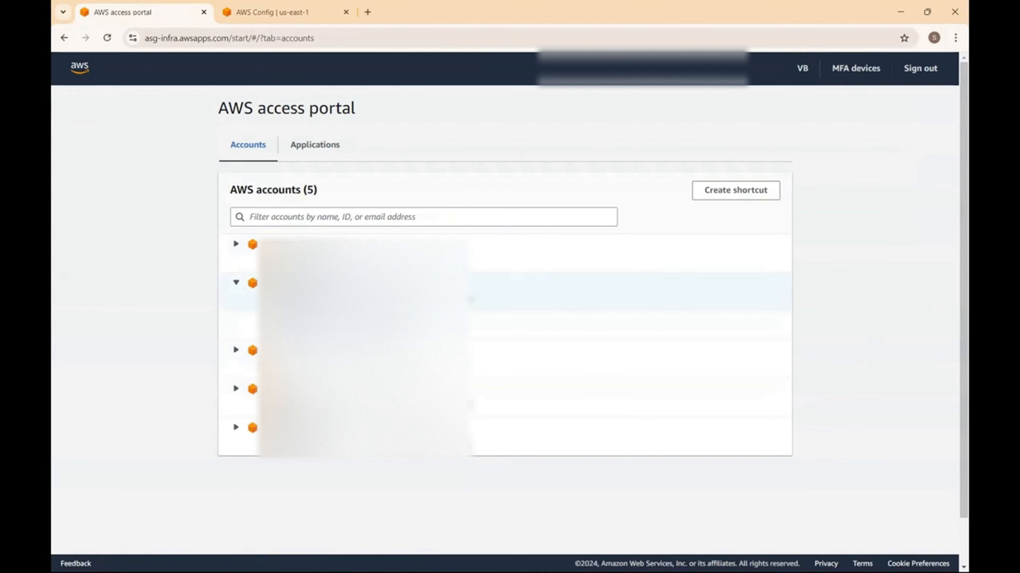
# - Sign into the third account with its AdministratorAccess role from the access portal
pyautogui.click(280, 11)
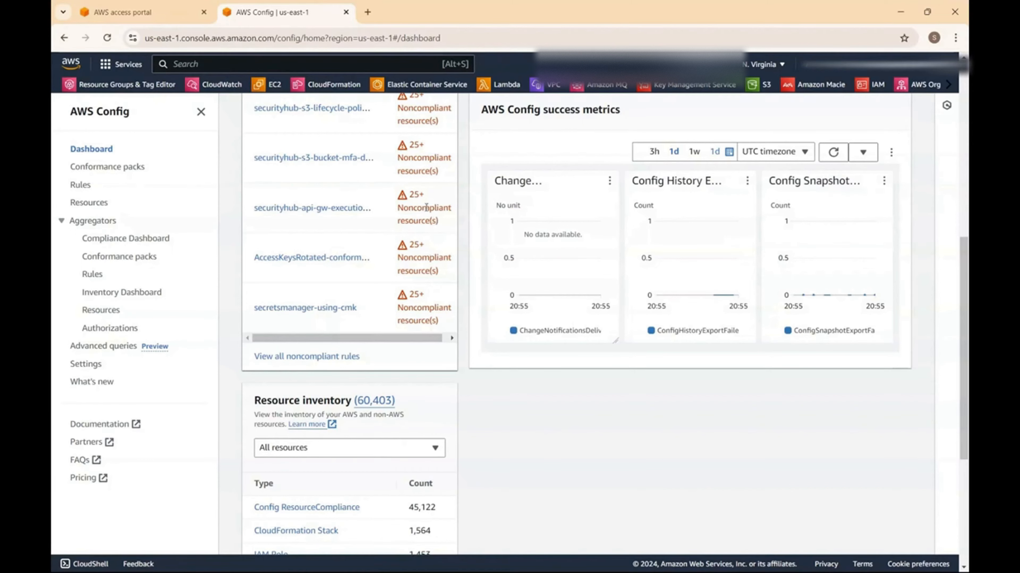
pyautogui.click(164, 14)
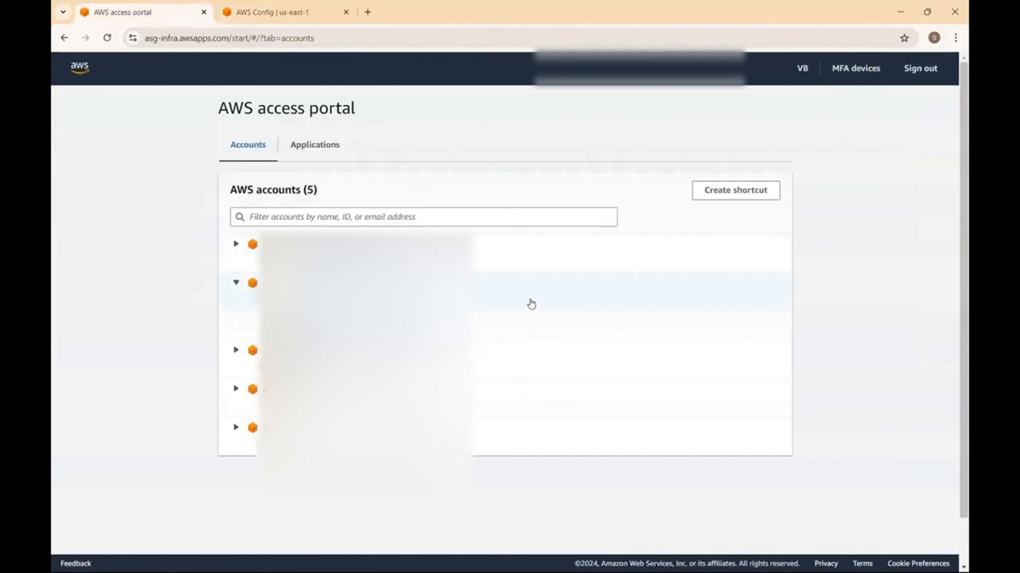
pyautogui.click(236, 244)
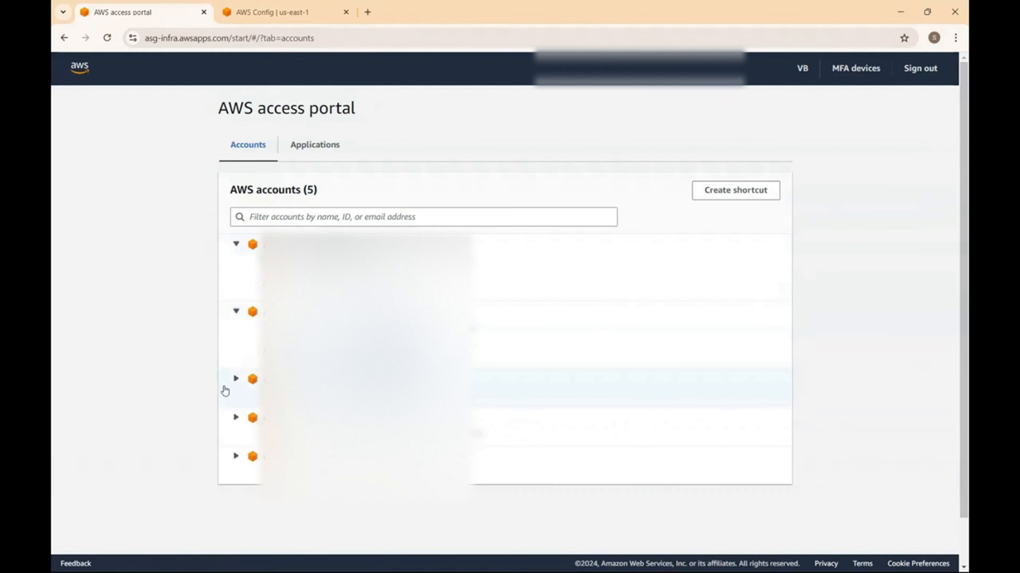
pyautogui.click(239, 387)
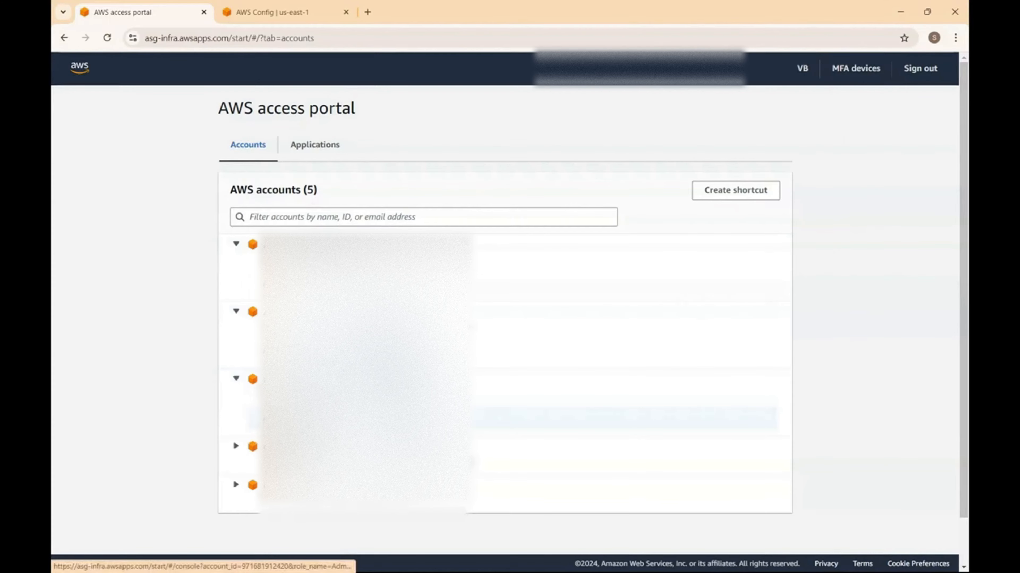
pyautogui.click(305, 418)
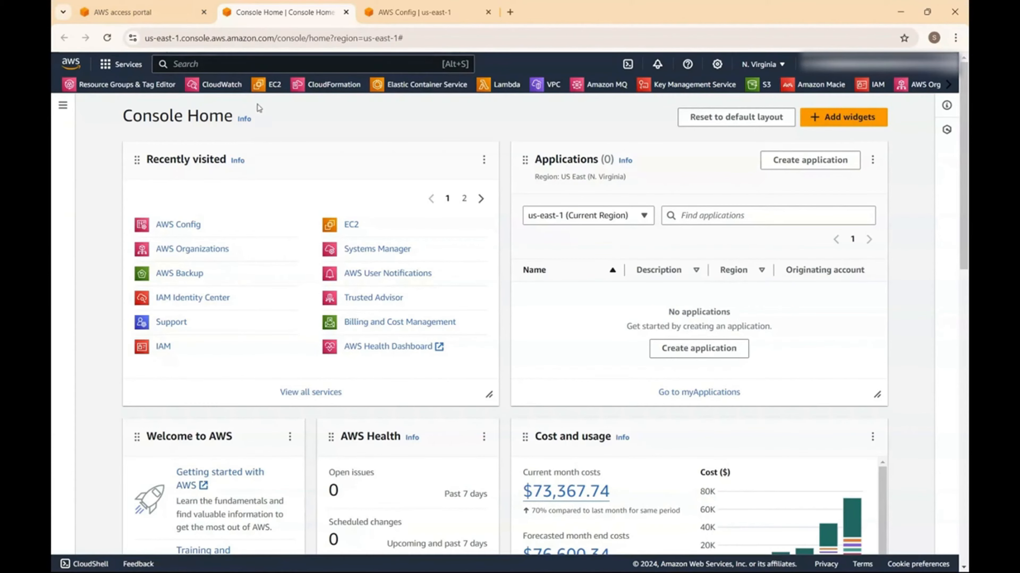
# - Open Systems Manager and go to Quick Setup, finding it with a page search
pyautogui.click(386, 253)
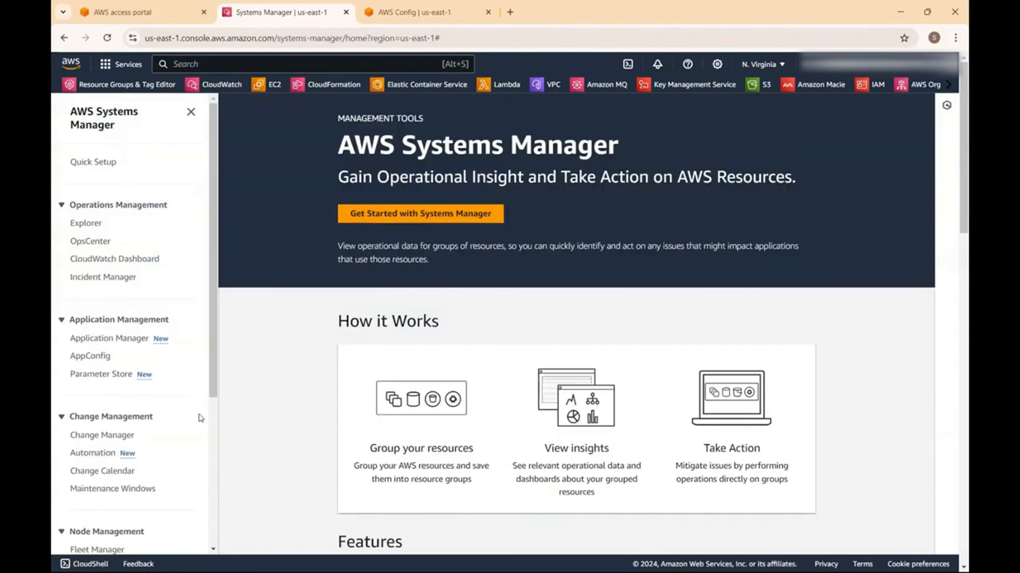
pyautogui.hotkey('ctrl', 'f')
pyautogui.write('quick')
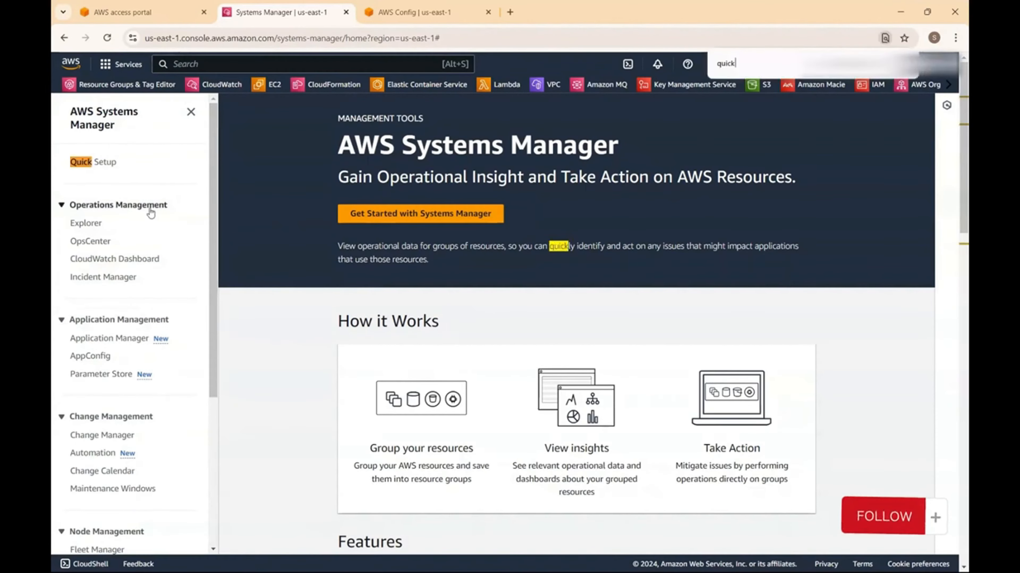
pyautogui.hotkey('ctrl', 'a')
pyautogui.write('conf')
pyautogui.click(95, 164)
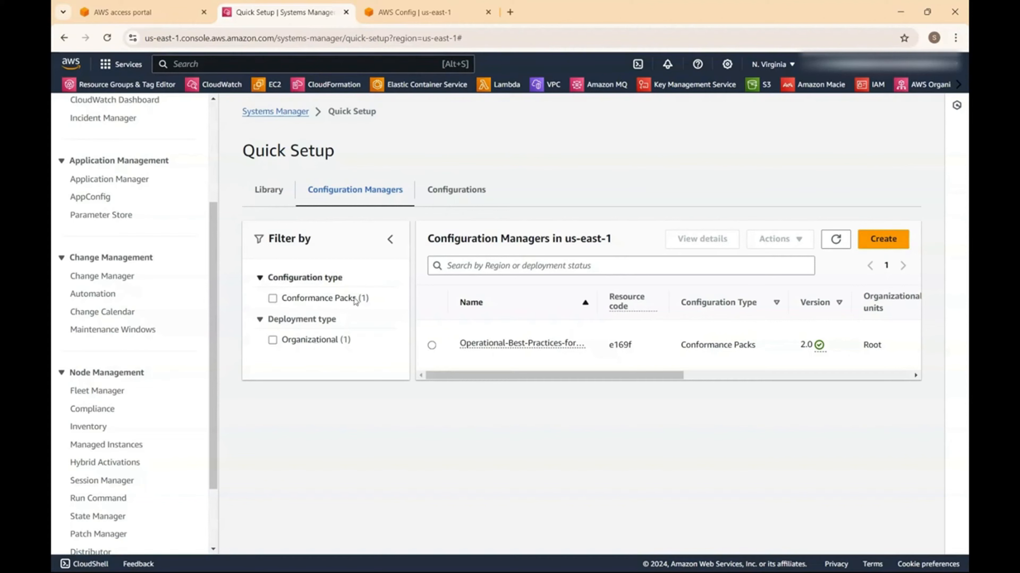
# - Filter to Conformance Packs and create a new Conformance Packs configuration from the Library
pyautogui.click(273, 301)
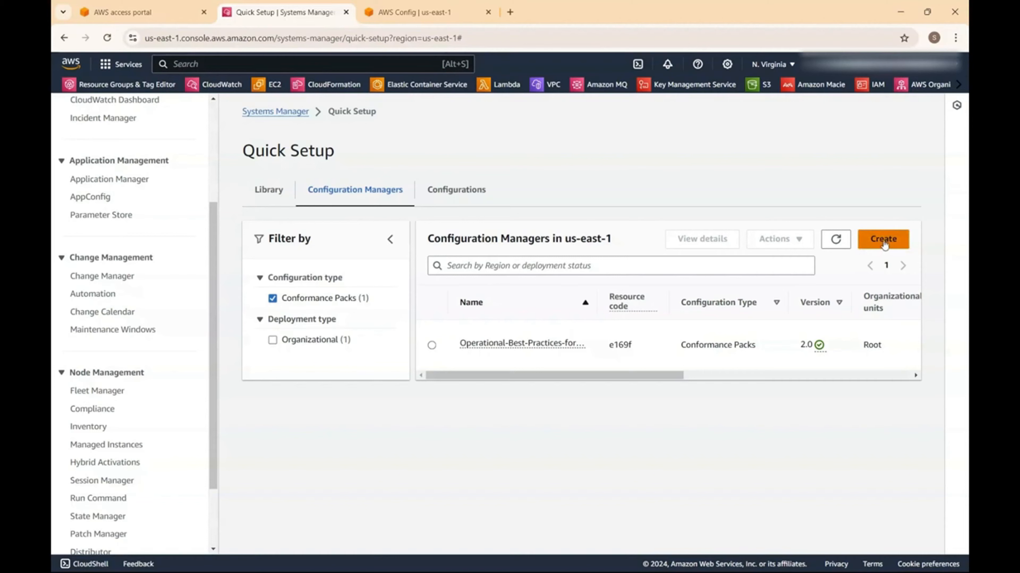
pyautogui.click(443, 191)
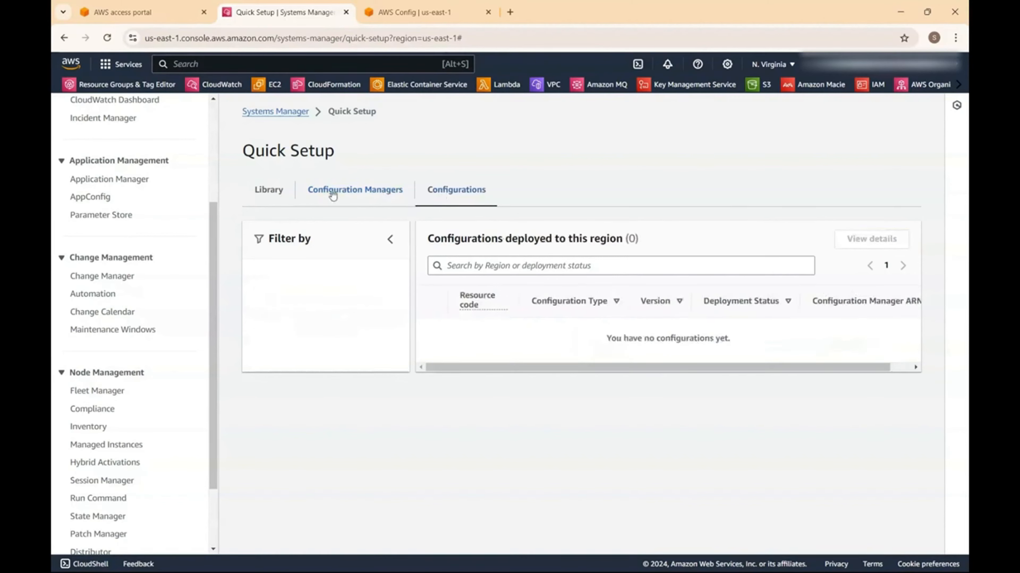
pyautogui.click(269, 193)
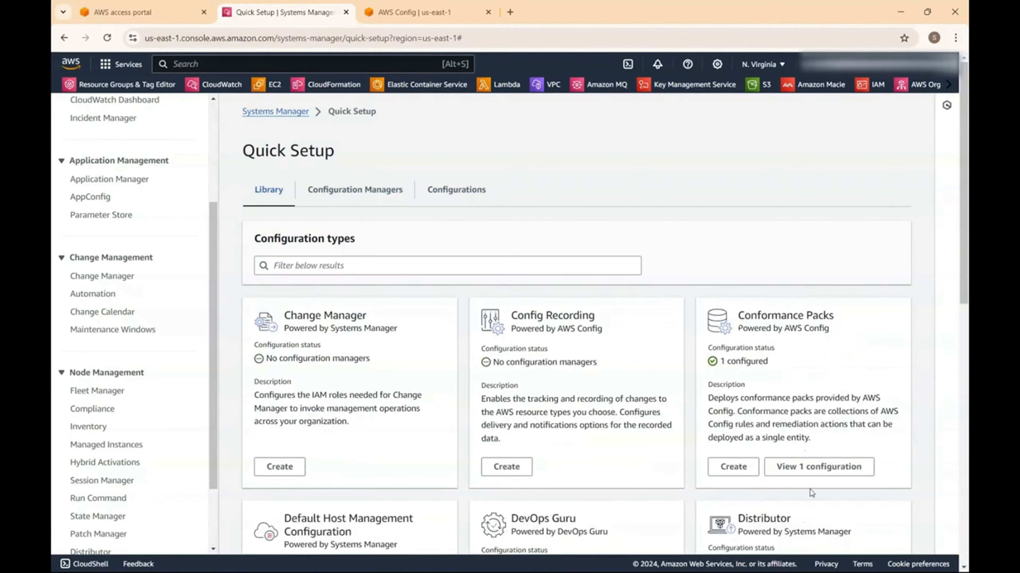
pyautogui.click(734, 467)
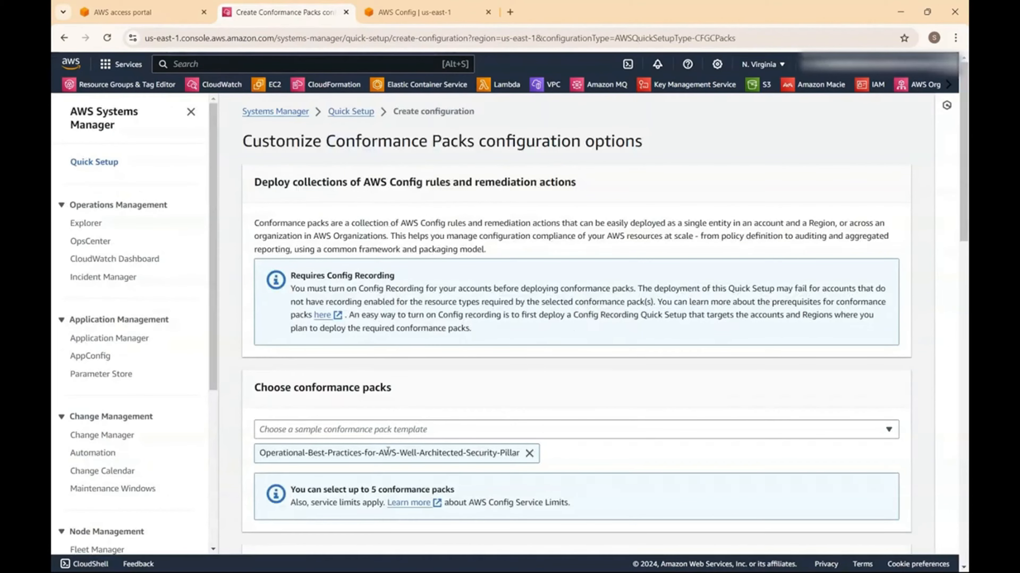
# - Replace the preselected Security-Pillar pack with Operational-Best-Practices-for-EC2 in the template list
pyautogui.scroll(-4, 458, 449)
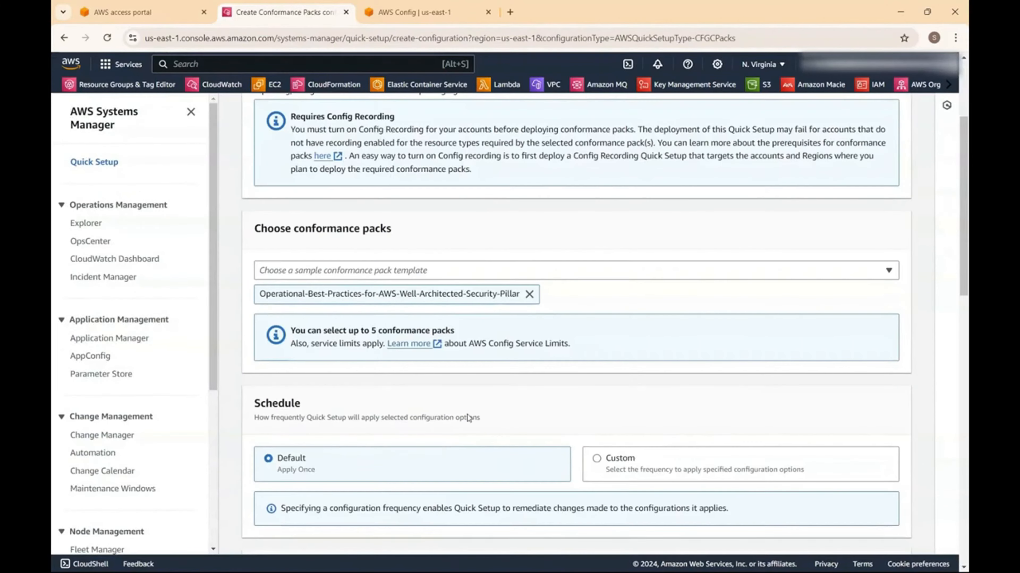
pyautogui.click(529, 294)
pyautogui.click(554, 272)
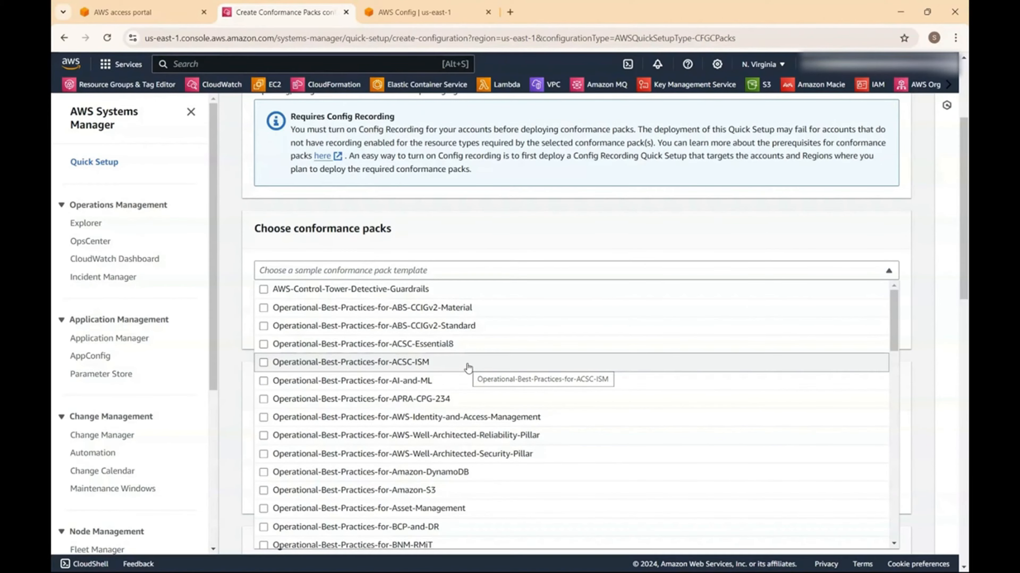
pyautogui.scroll(-4, 468, 368)
pyautogui.scroll(4, 466, 363)
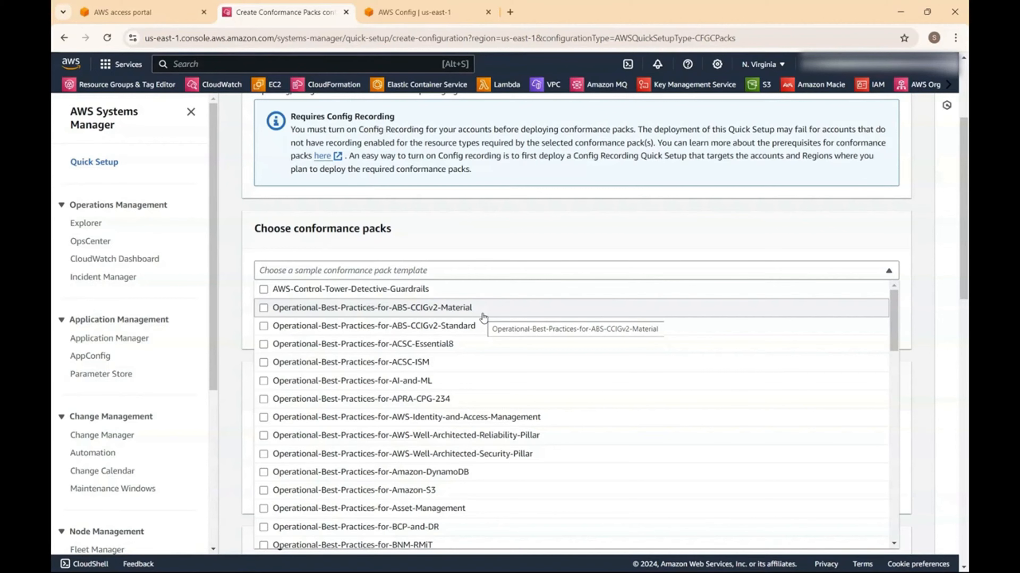
pyautogui.click(923, 392)
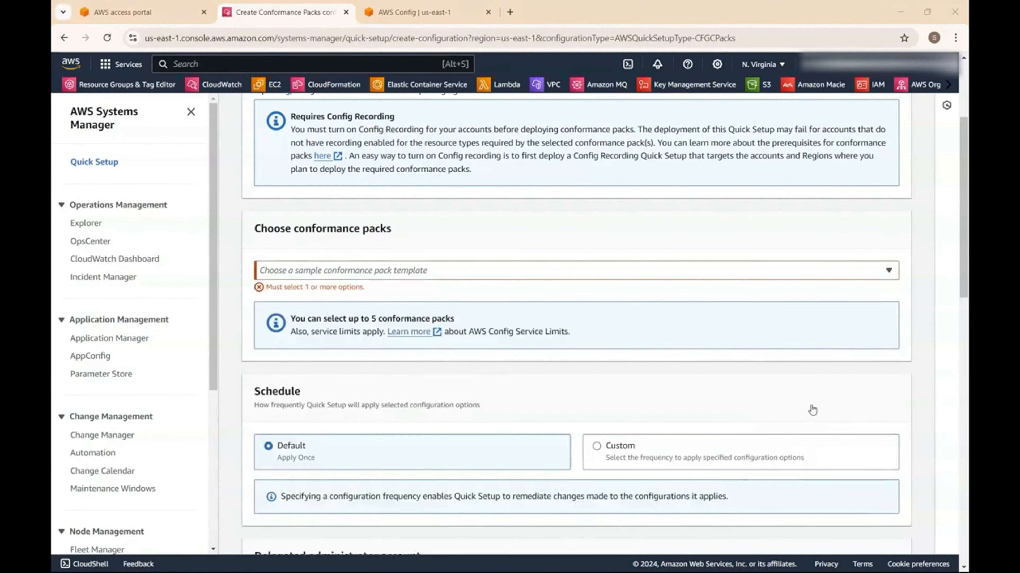
pyautogui.click(497, 272)
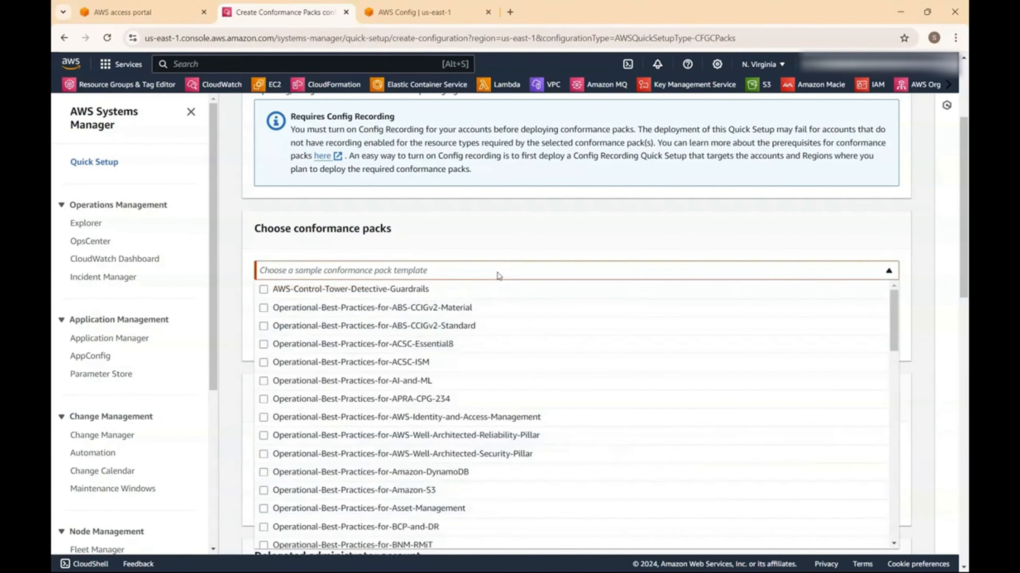
pyautogui.scroll(-4, 520, 277)
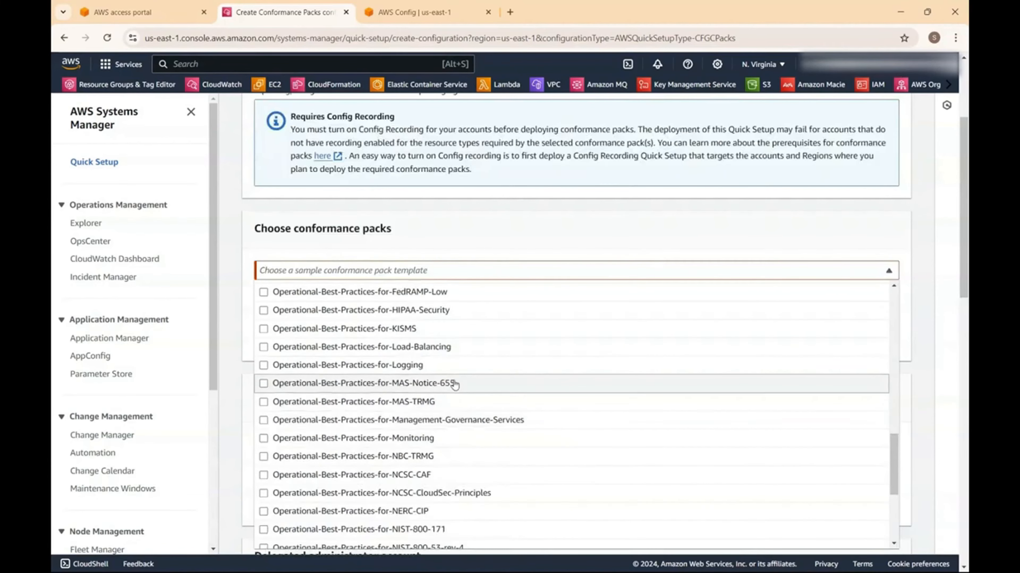
pyautogui.scroll(4, 455, 385)
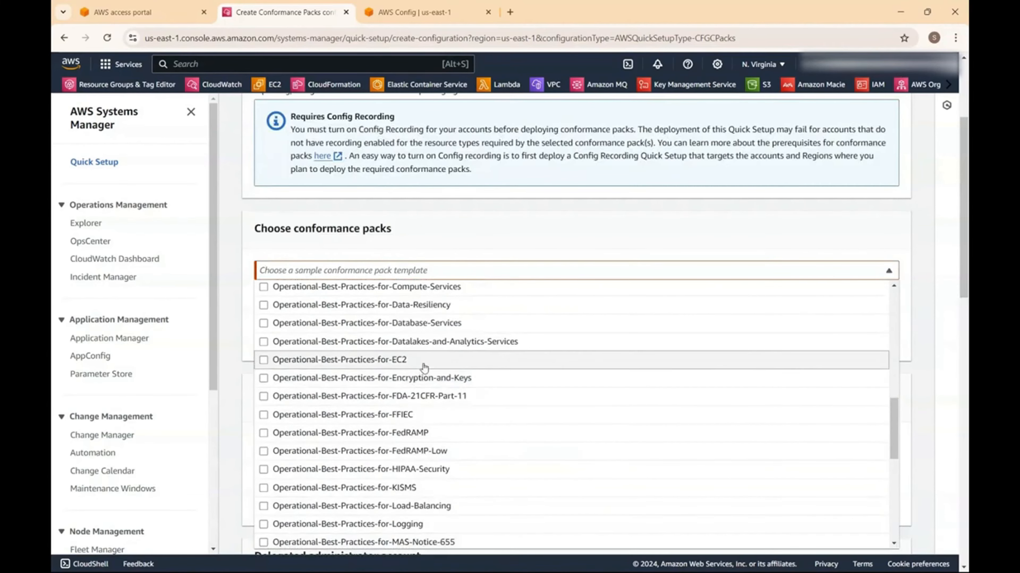
pyautogui.click(265, 360)
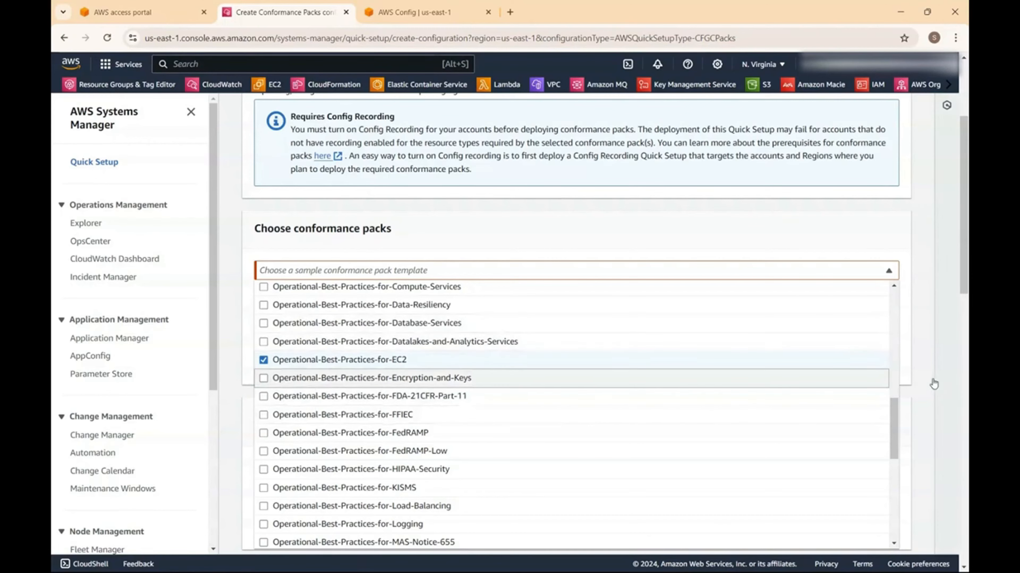
pyautogui.scroll(-1, 940, 383)
# - Keep the EC2 pack and read through the schedule and delegated administrator settings
pyautogui.click(797, 211)
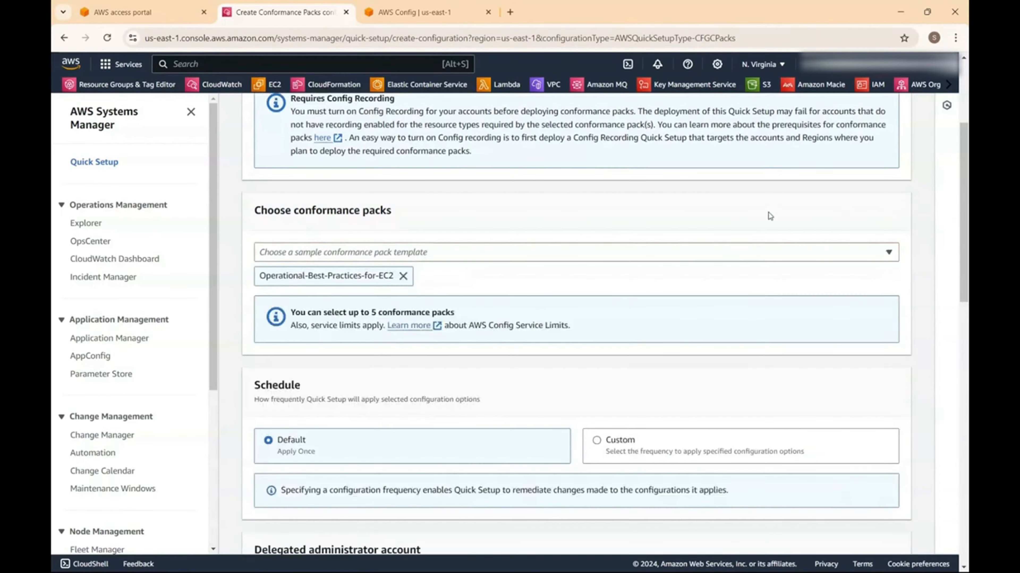
pyautogui.scroll(-4, 607, 333)
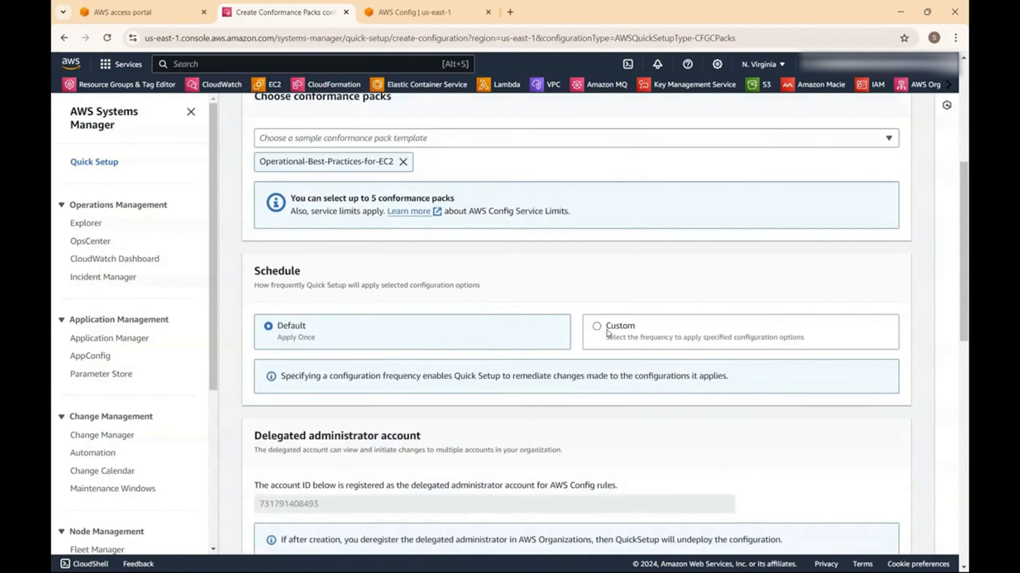
pyautogui.moveTo(365, 241); pyautogui.dragTo(479, 244)
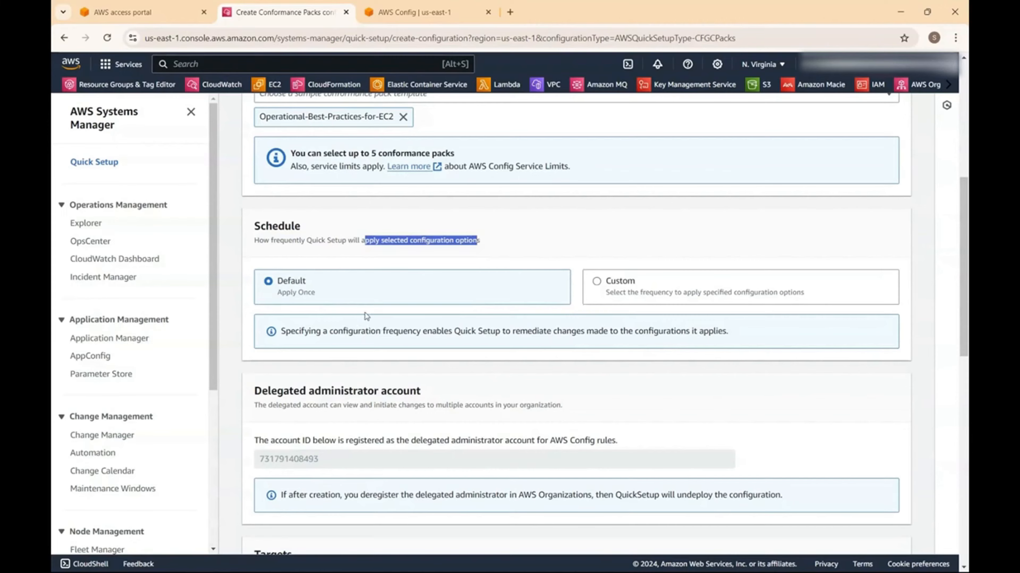
pyautogui.scroll(-4, 366, 315)
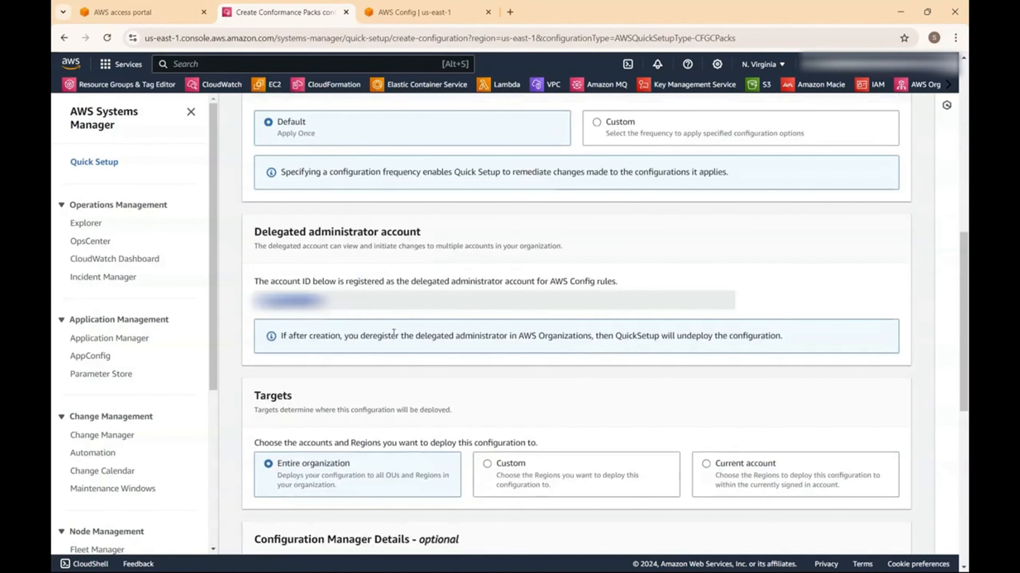
pyautogui.moveTo(412, 282); pyautogui.dragTo(504, 284)
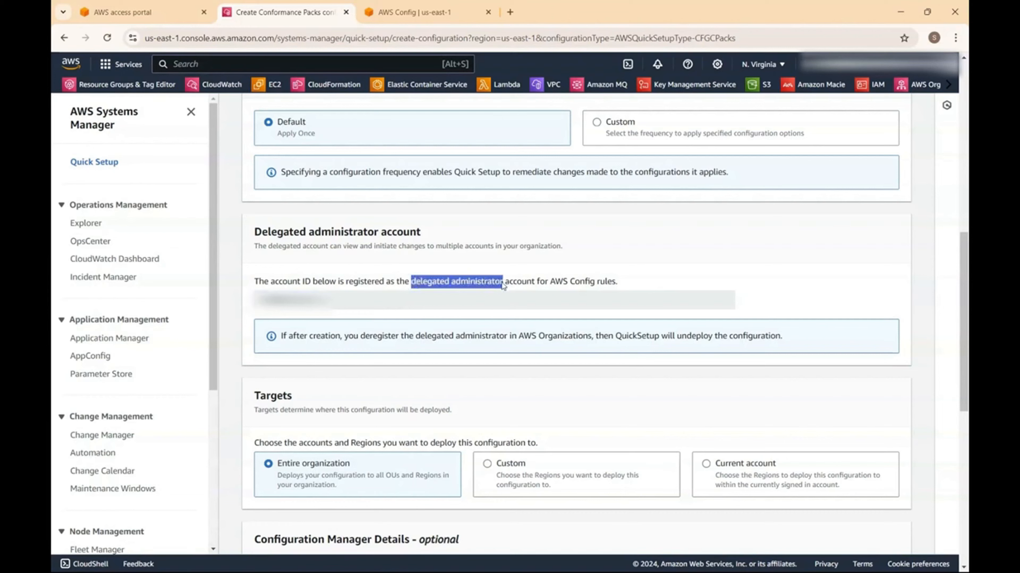
pyautogui.moveTo(503, 284); pyautogui.dragTo(499, 285)
pyautogui.scroll(-4, 650, 478)
# - Try the name 'EC2', clear it, and submit, hitting the one-per-region limit error
pyautogui.click(610, 429)
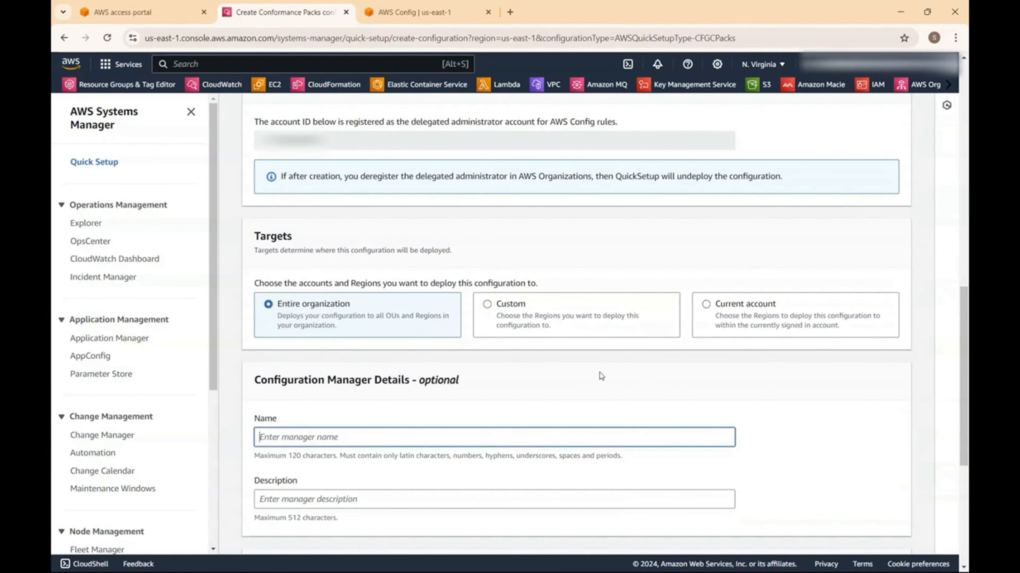
pyautogui.write('EC2')
pyautogui.press('BackSpace')
pyautogui.press('BackSpace')
pyautogui.press('BackSpace')
pyautogui.scroll(-4, 502, 410)
pyautogui.scroll(-3, 363, 465)
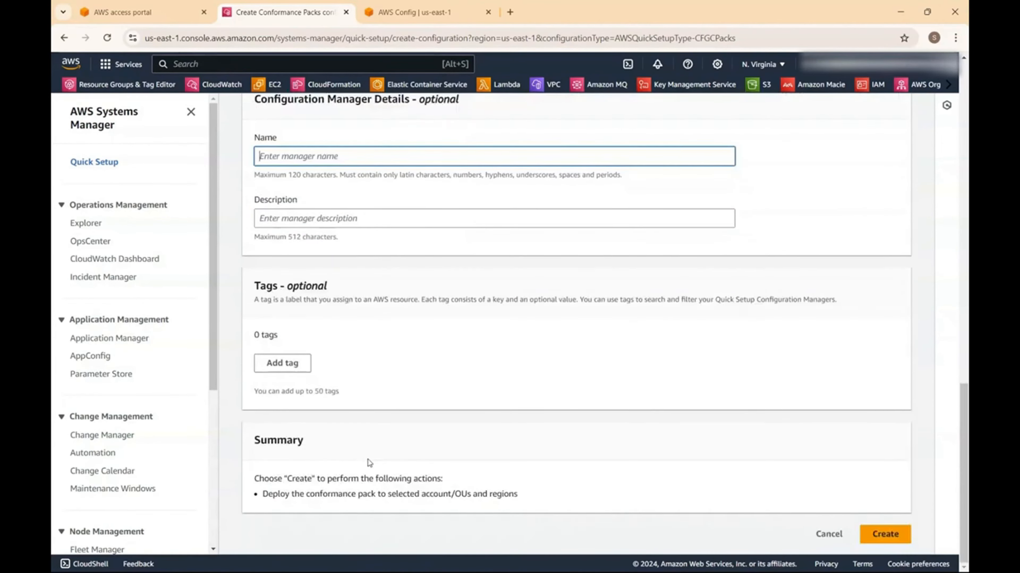
pyautogui.click(886, 535)
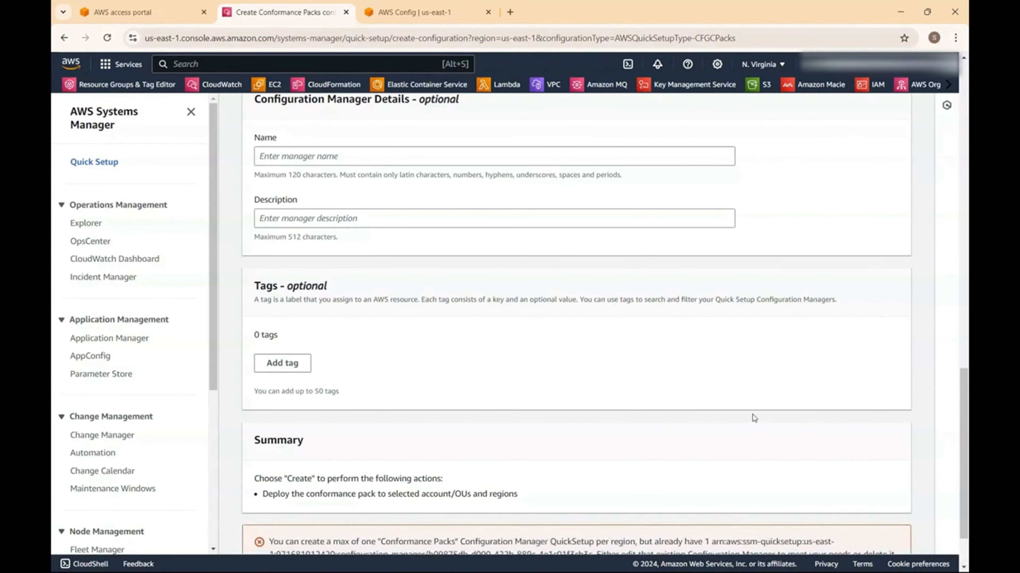
pyautogui.scroll(-2, 703, 405)
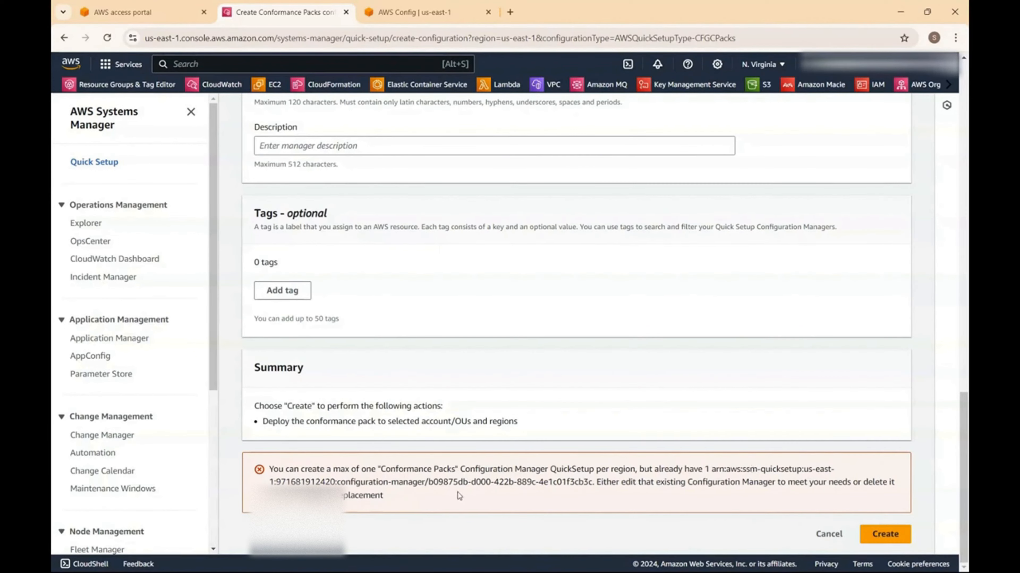
# - Cancel the new setup and open the existing Conformance Packs configuration for editing
pyautogui.click(827, 535)
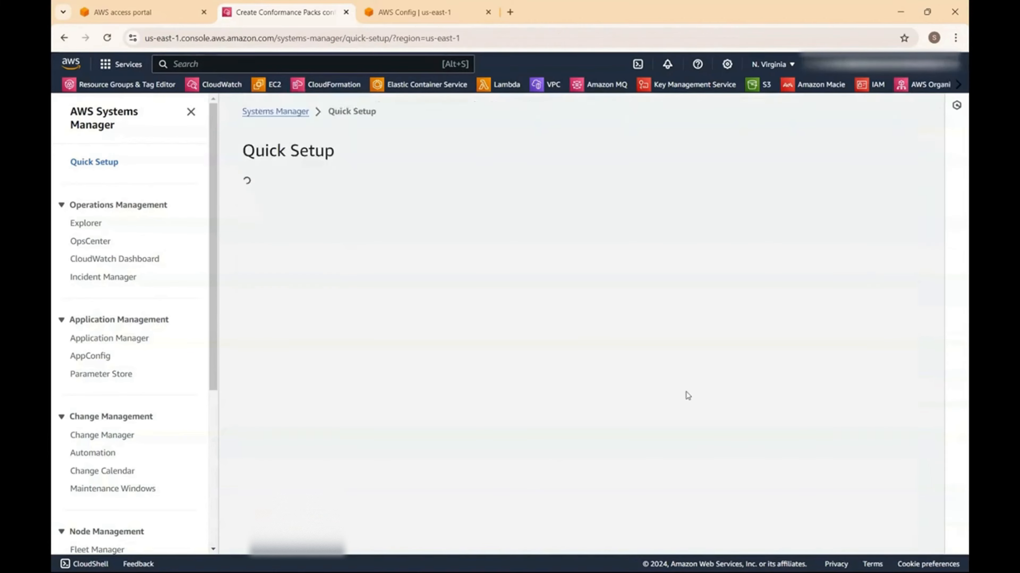
pyautogui.click(816, 468)
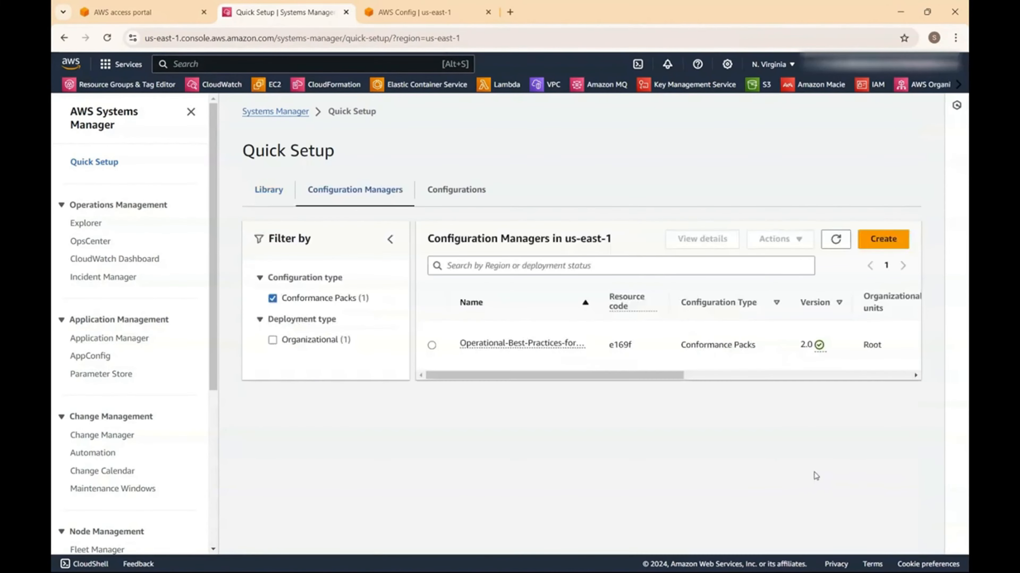
pyautogui.click(432, 345)
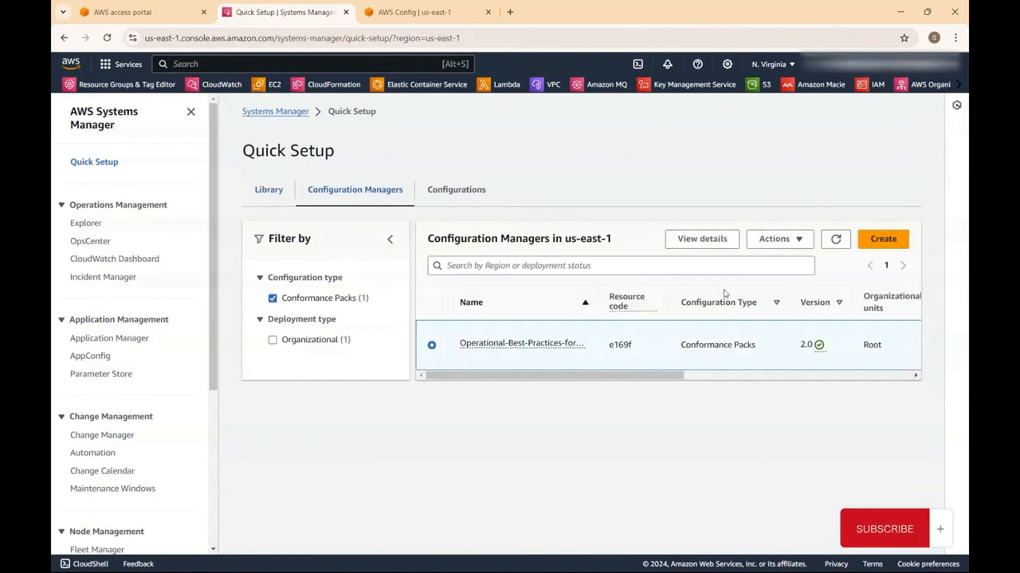
pyautogui.click(779, 241)
pyautogui.click(798, 278)
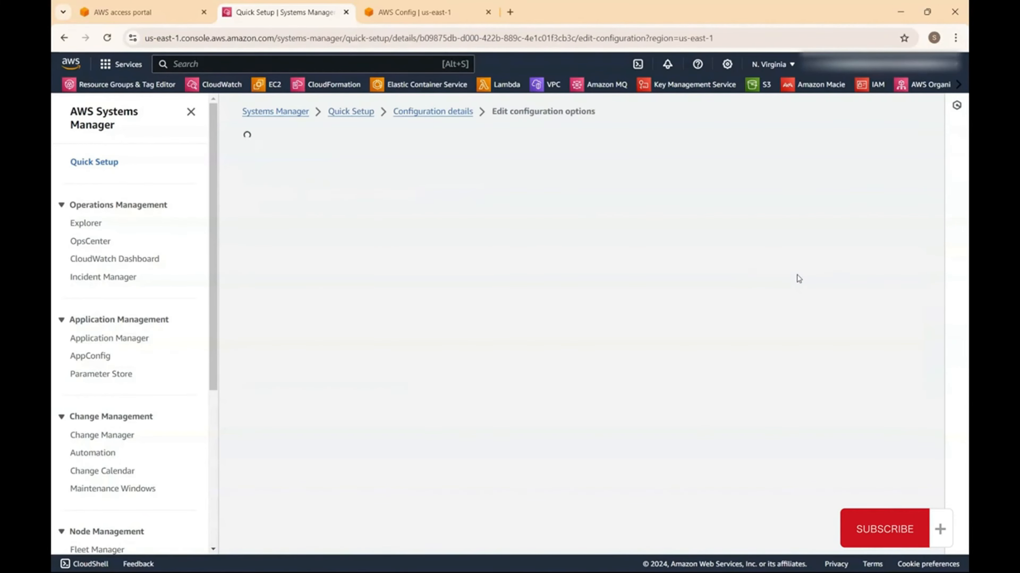
# - Add the Operational-Best-Practices-for-EC2 pack to the existing configuration's templates
pyautogui.scroll(-4, 546, 353)
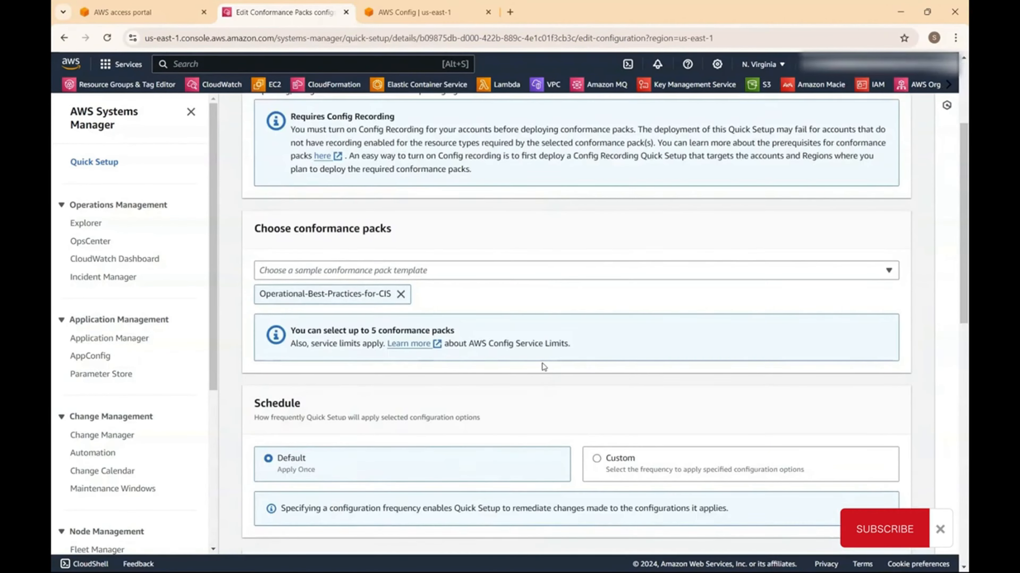
pyautogui.click(507, 276)
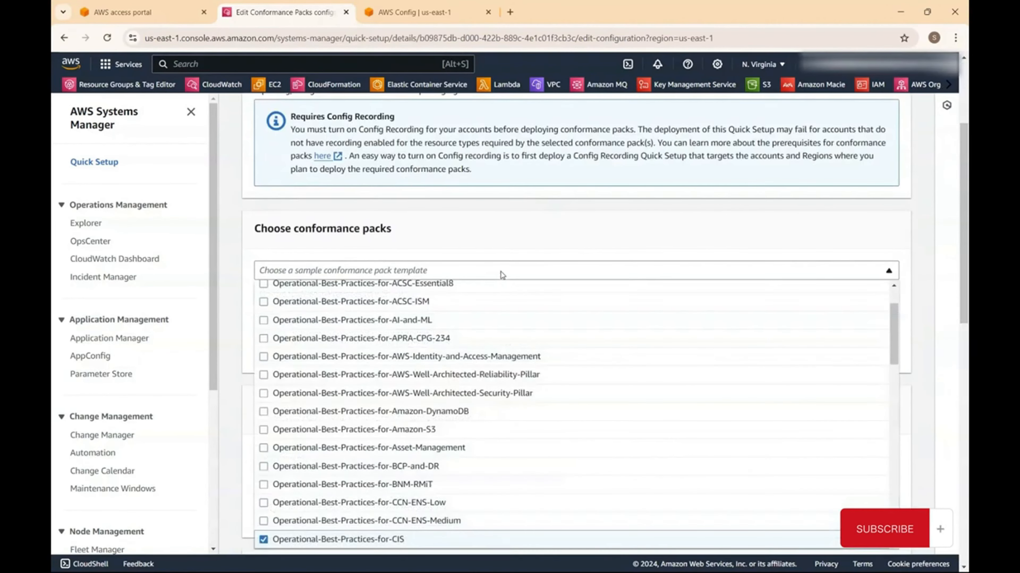
pyautogui.press('pagedown')
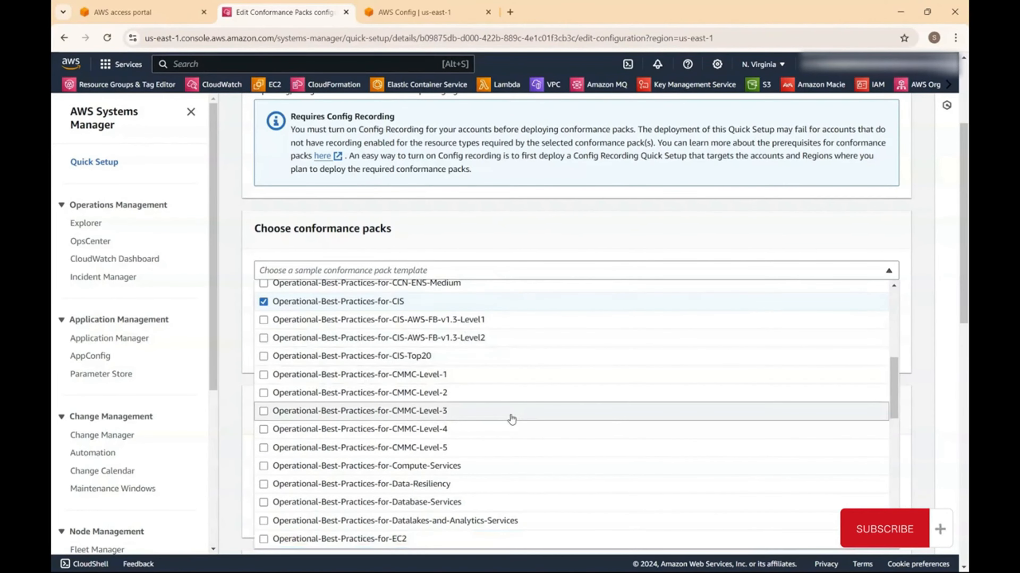
pyautogui.scroll(-4, 508, 417)
pyautogui.click(264, 380)
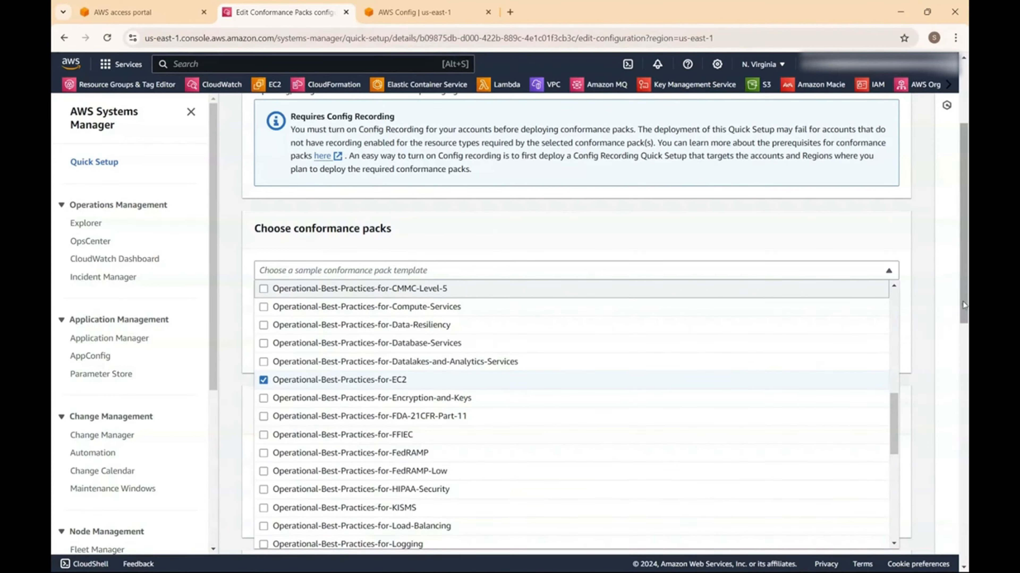
pyautogui.click(947, 301)
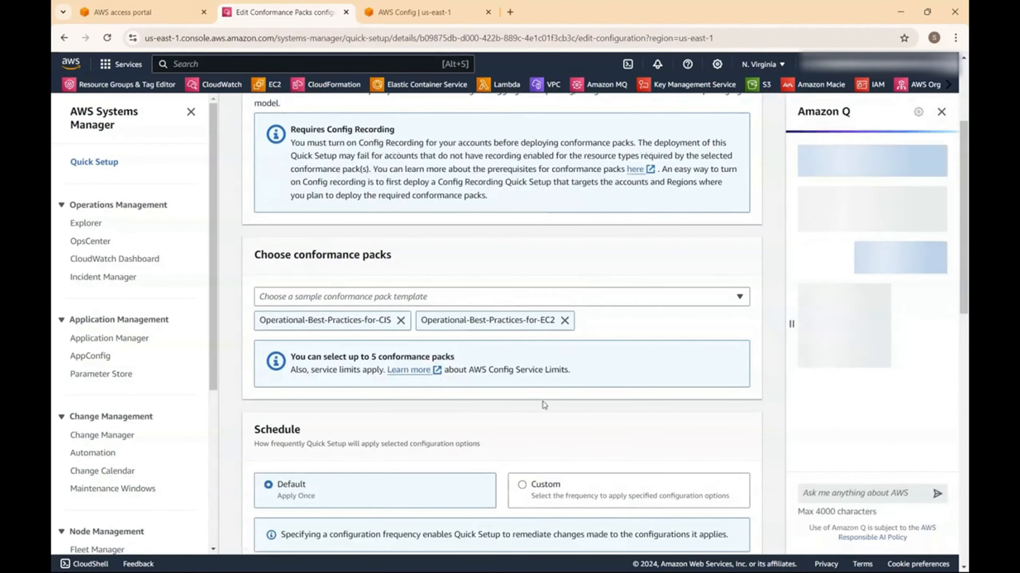
# - Set the name and description to 'CIS-EC2' and submit the update
pyautogui.scroll(-6, 540, 406)
pyautogui.scroll(-4, 537, 407)
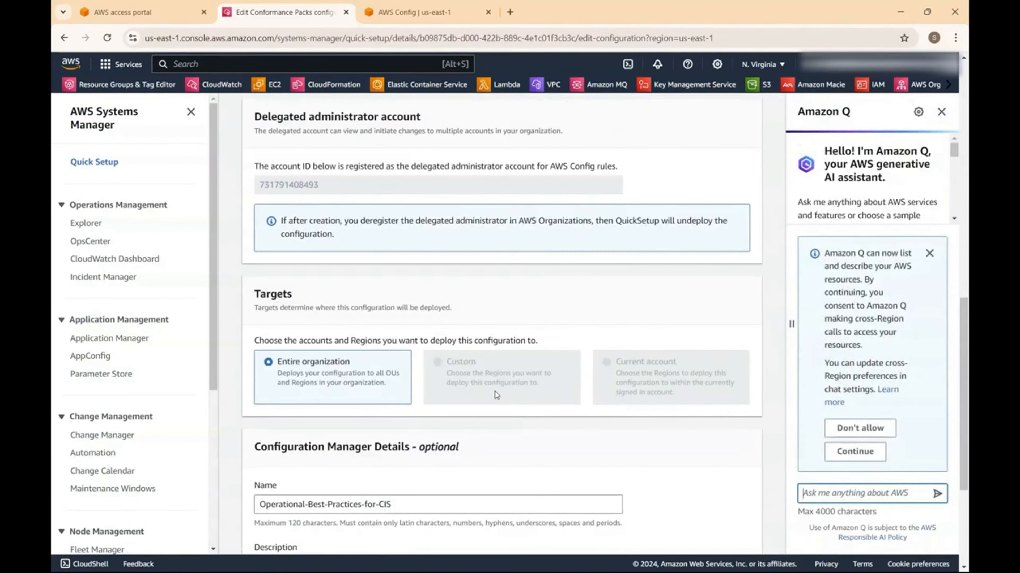
pyautogui.scroll(-4, 498, 396)
pyautogui.click(401, 348)
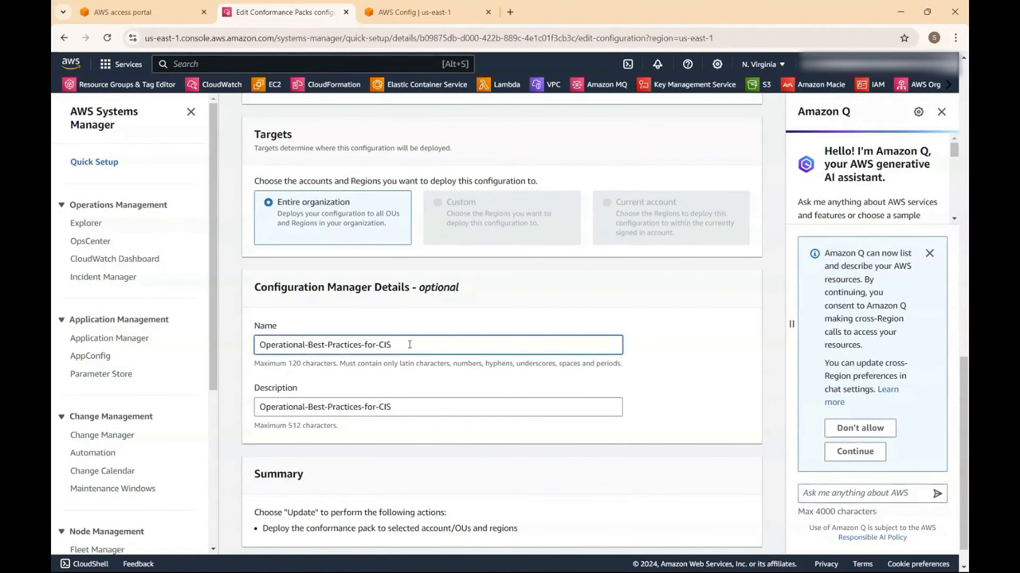
pyautogui.tripleClick(311, 345)
pyautogui.write('CIS-EC2')
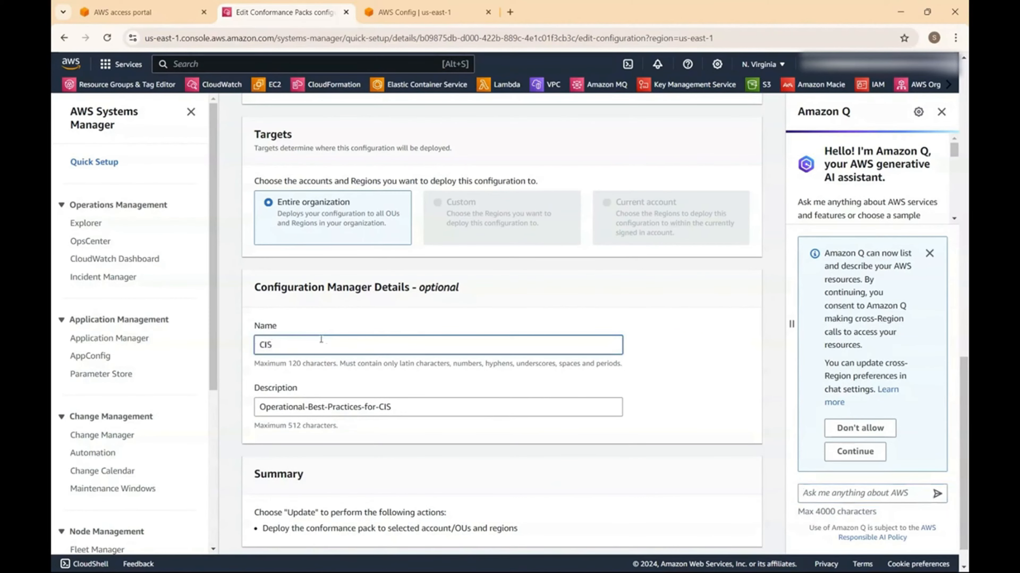
pyautogui.press('Tab')
pyautogui.write('CIS-EC2')
pyautogui.scroll(-1, 334, 339)
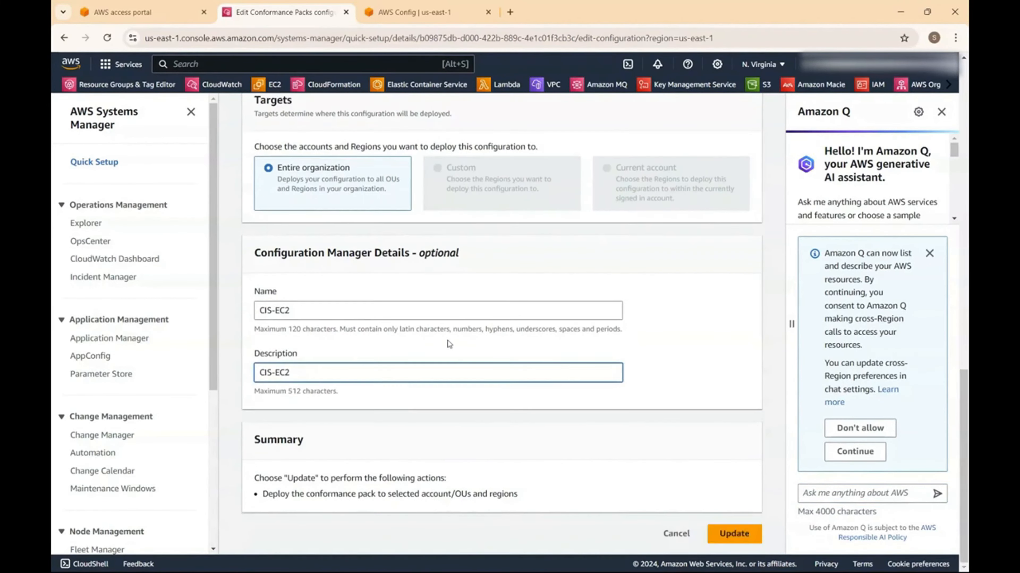
pyautogui.click(739, 538)
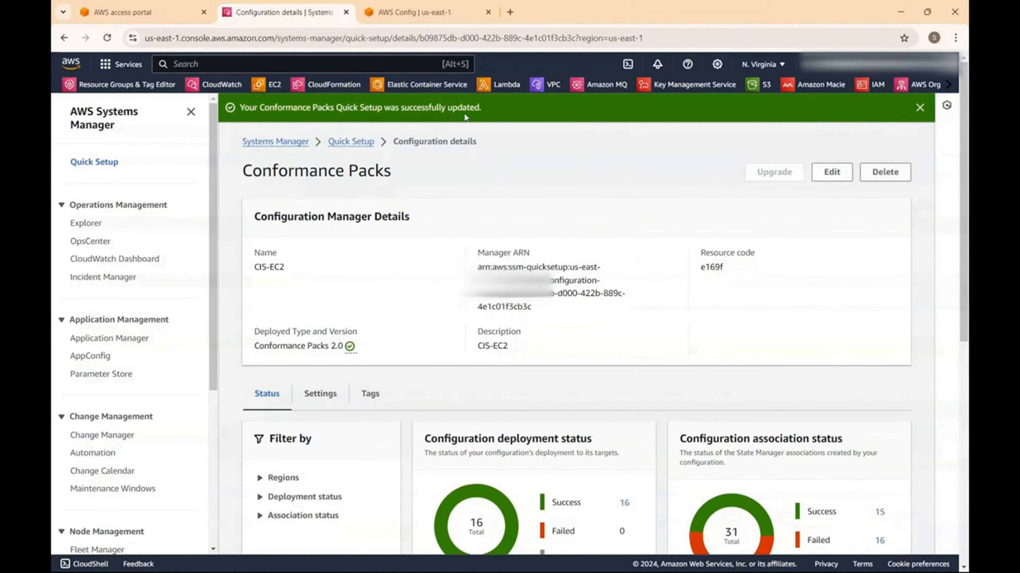
# - Review the CIS-EC2 update results, then return to the access portal's Accounts list
pyautogui.scroll(-3, 524, 209)
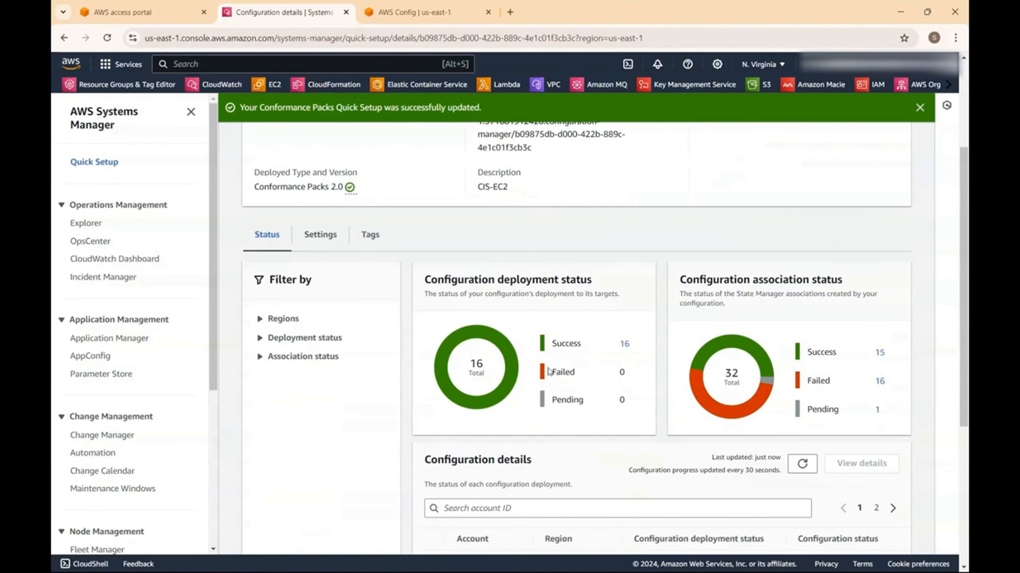
pyautogui.scroll(-3, 556, 370)
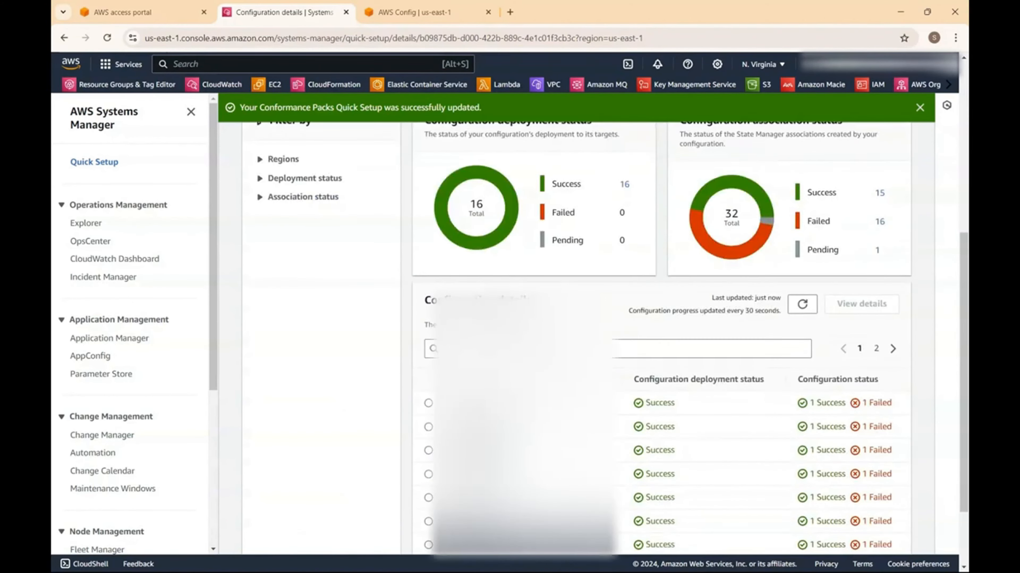
pyautogui.scroll(-2, 588, 321)
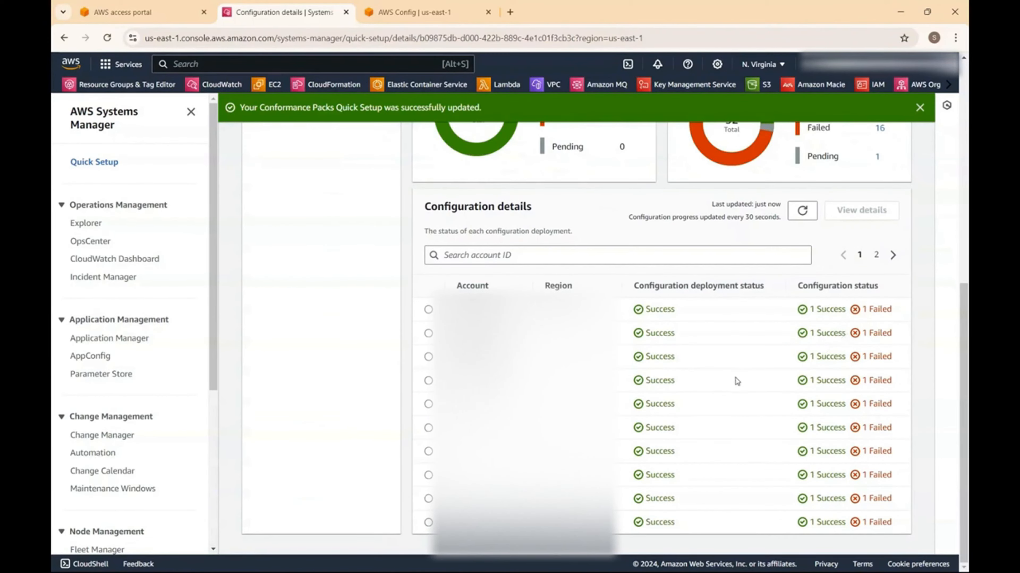
pyautogui.scroll(3, 728, 379)
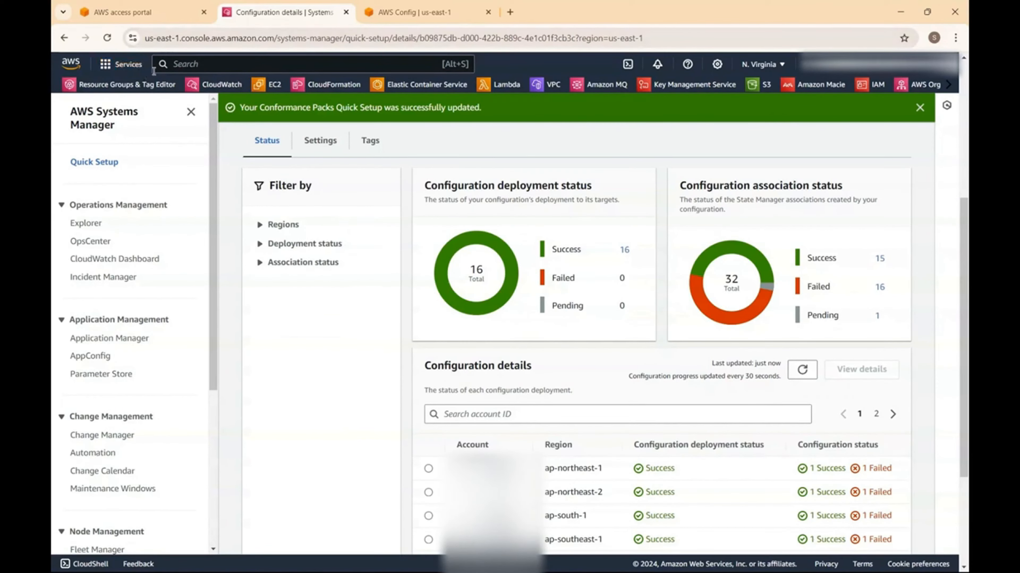
pyautogui.scroll(5, 307, 286)
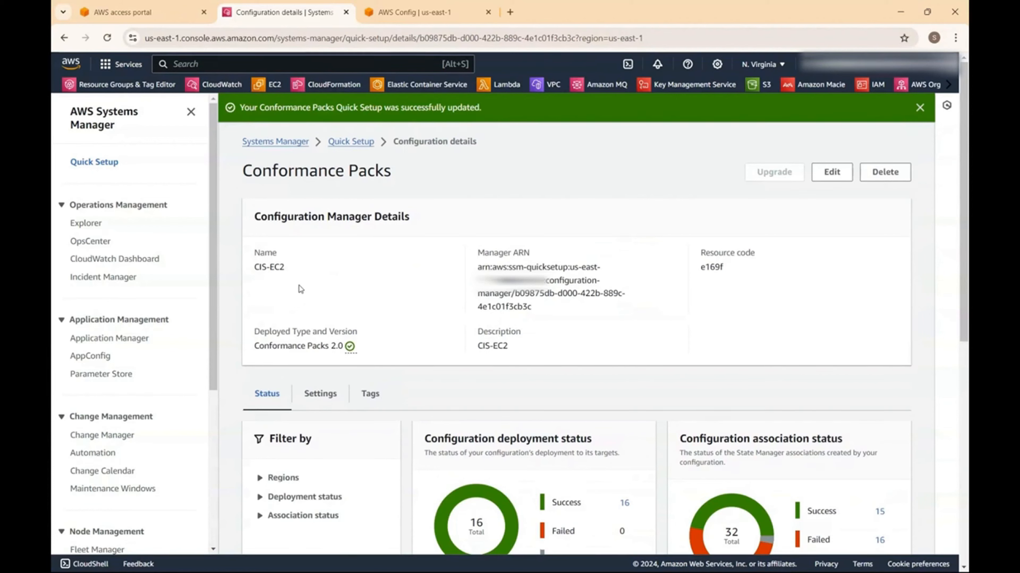
pyautogui.click(145, 19)
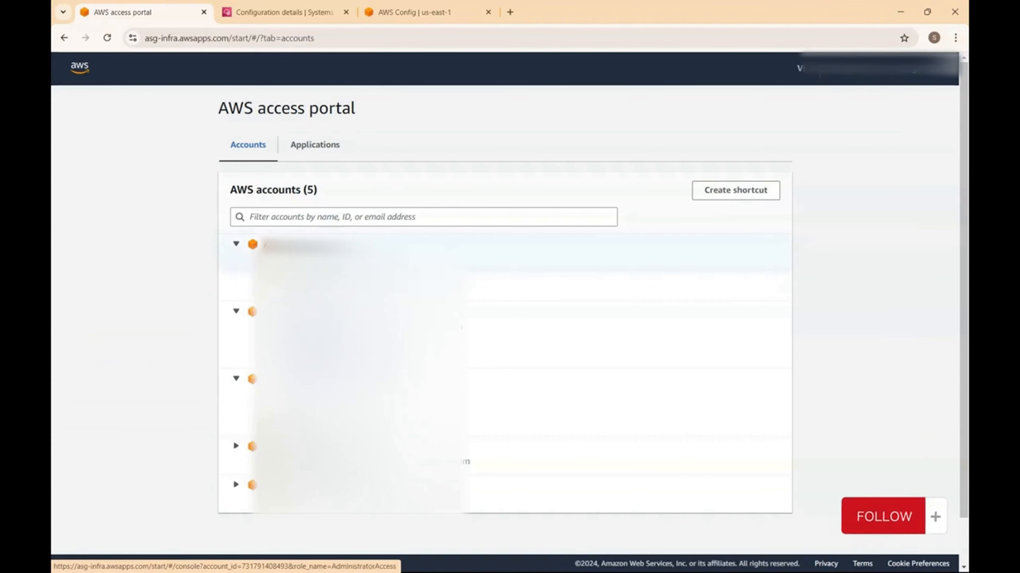
# - Open the administrator console, go to AWS Config, and view the DelegatedAdminAggregator on the Aggregators page
pyautogui.click(306, 288)
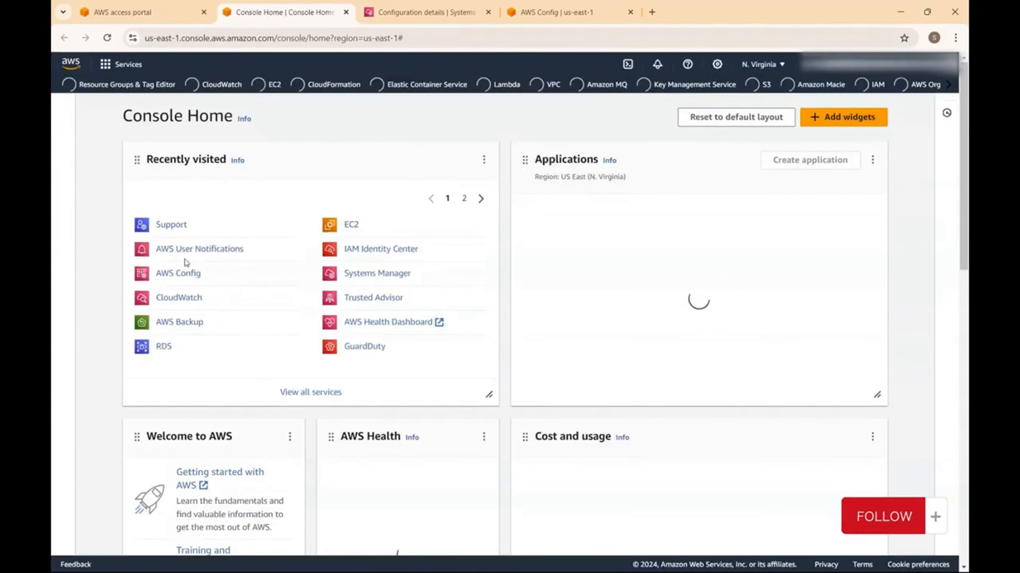
pyautogui.click(191, 273)
pyautogui.scroll(-10, 227, 246)
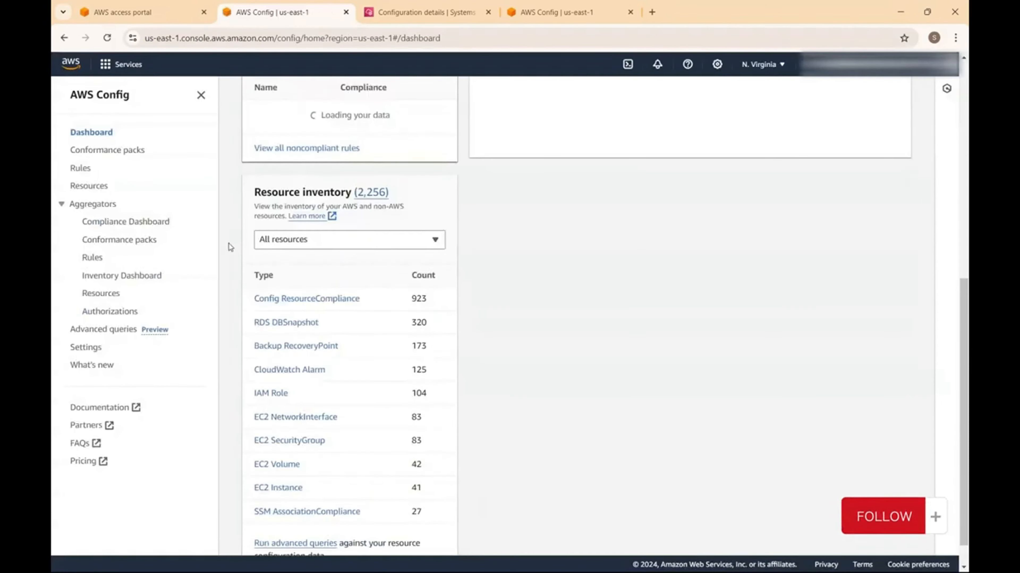
pyautogui.click(104, 226)
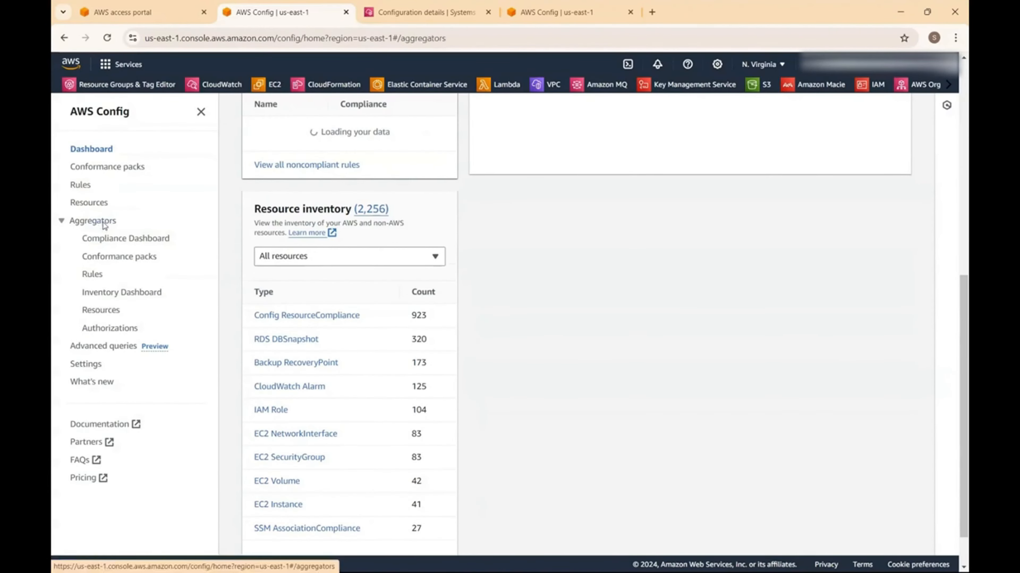
pyautogui.scroll(-7, 389, 290)
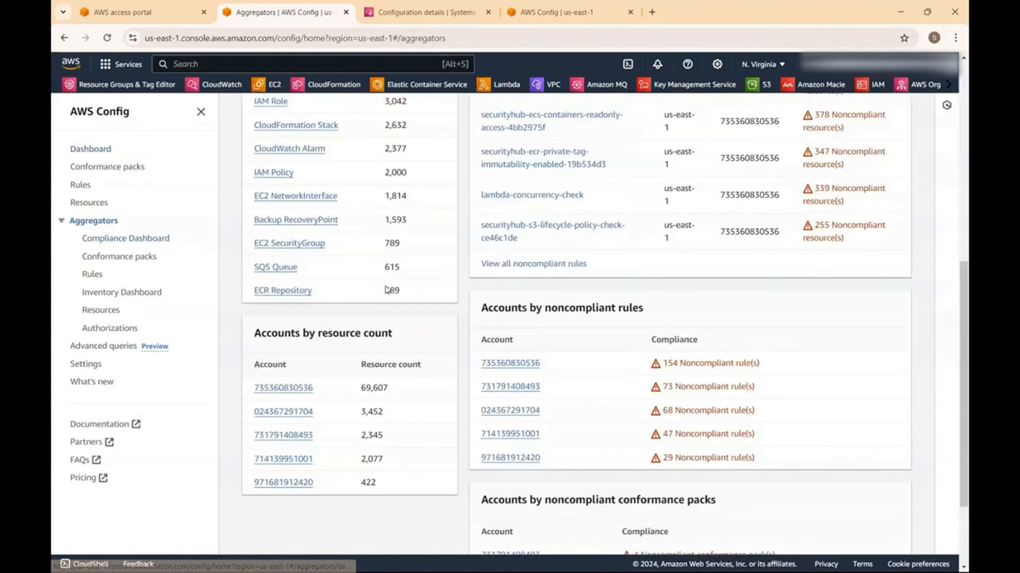
pyautogui.scroll(7, 424, 279)
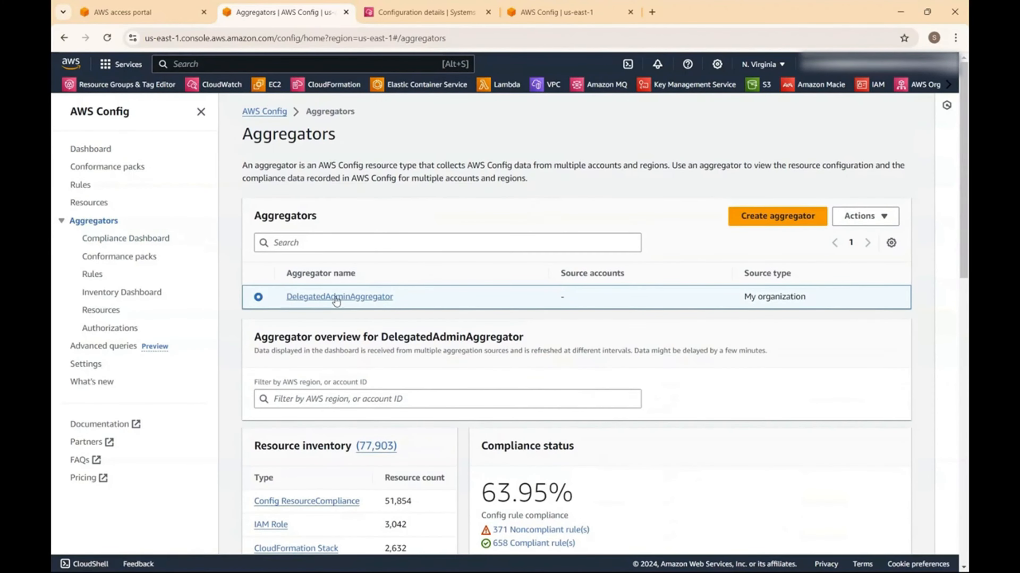
pyautogui.click(762, 220)
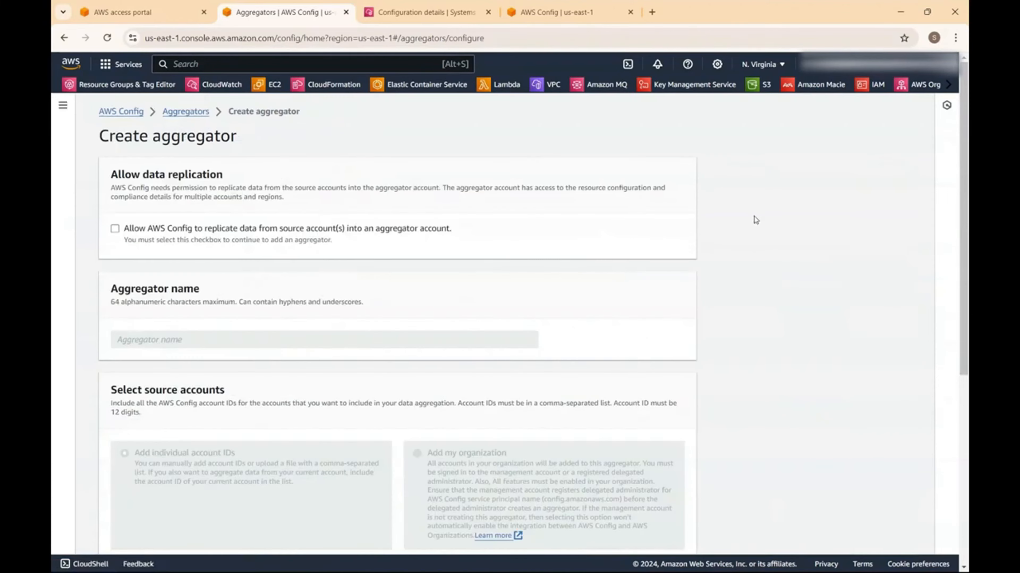
pyautogui.click(127, 232)
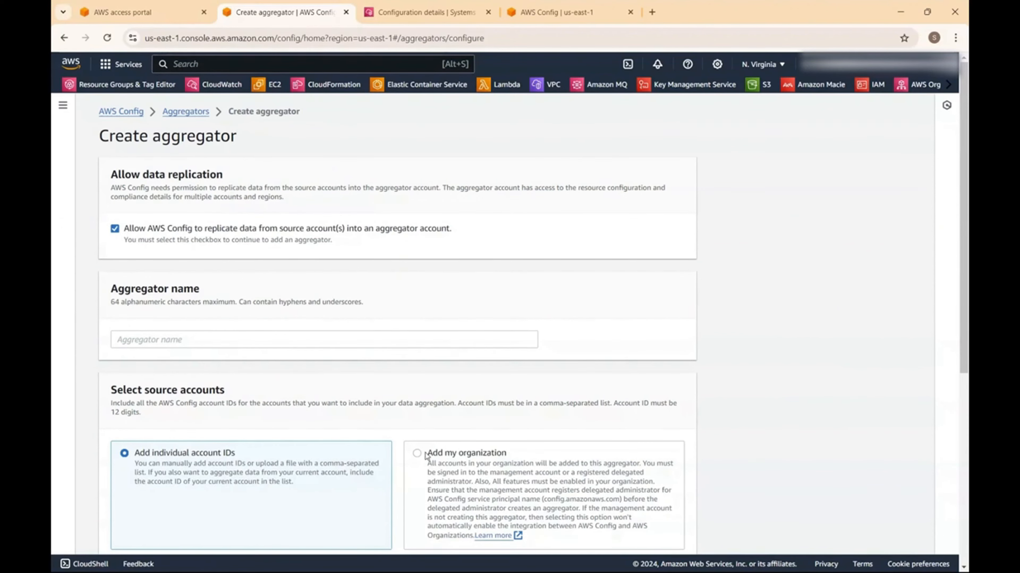
pyautogui.scroll(-4, 421, 455)
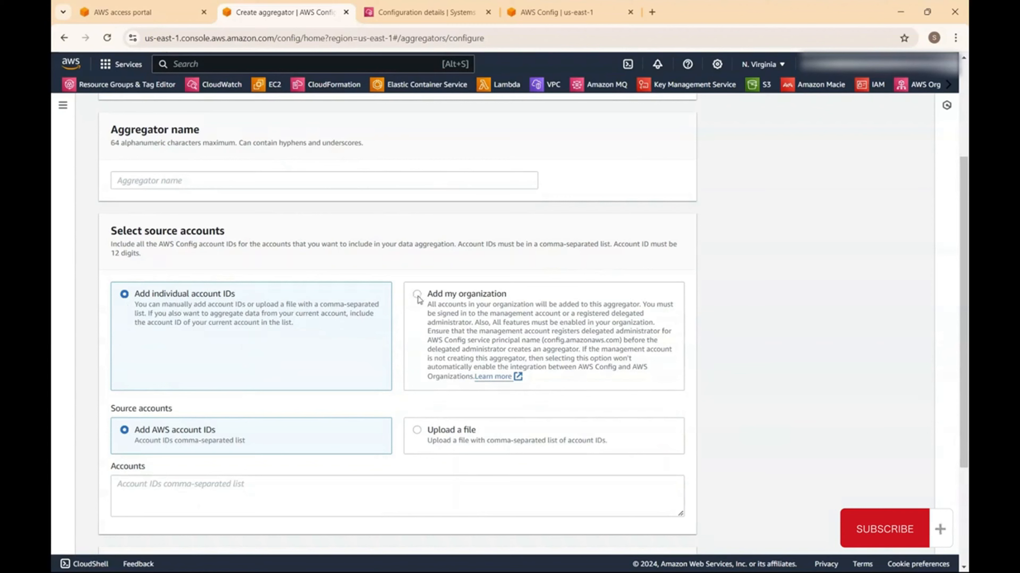
pyautogui.scroll(-4, 419, 301)
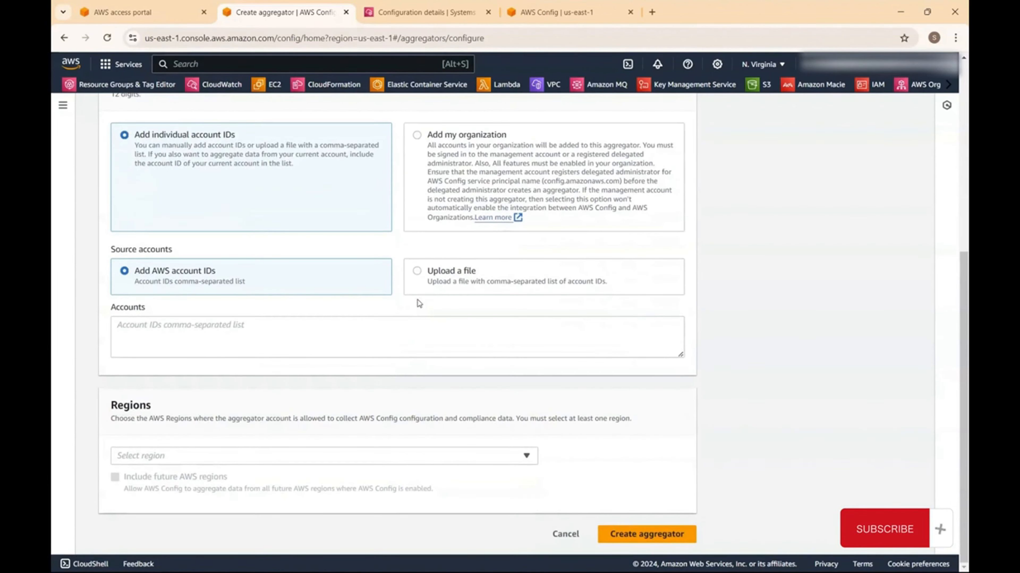
pyautogui.click(215, 459)
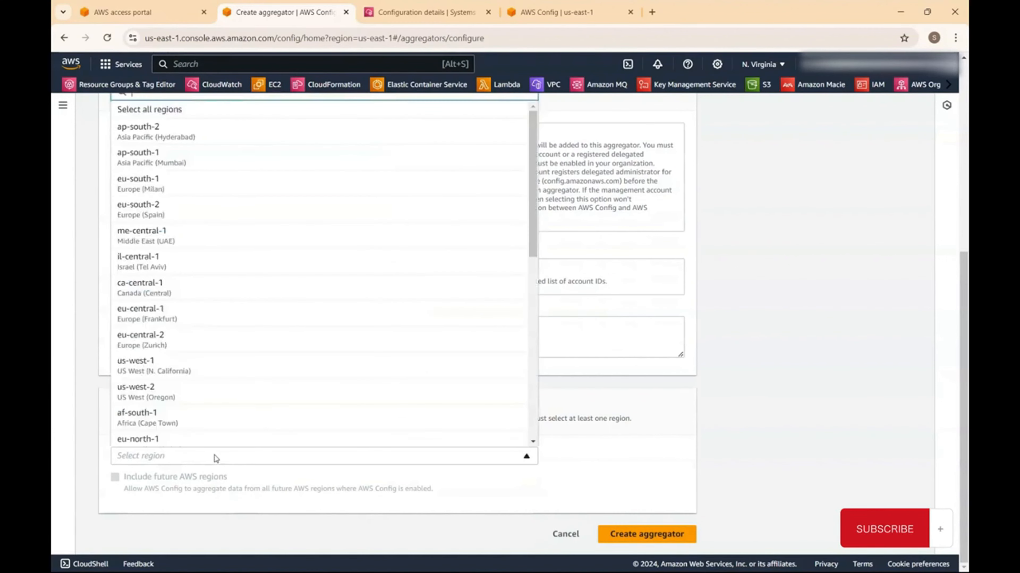
pyautogui.click(216, 458)
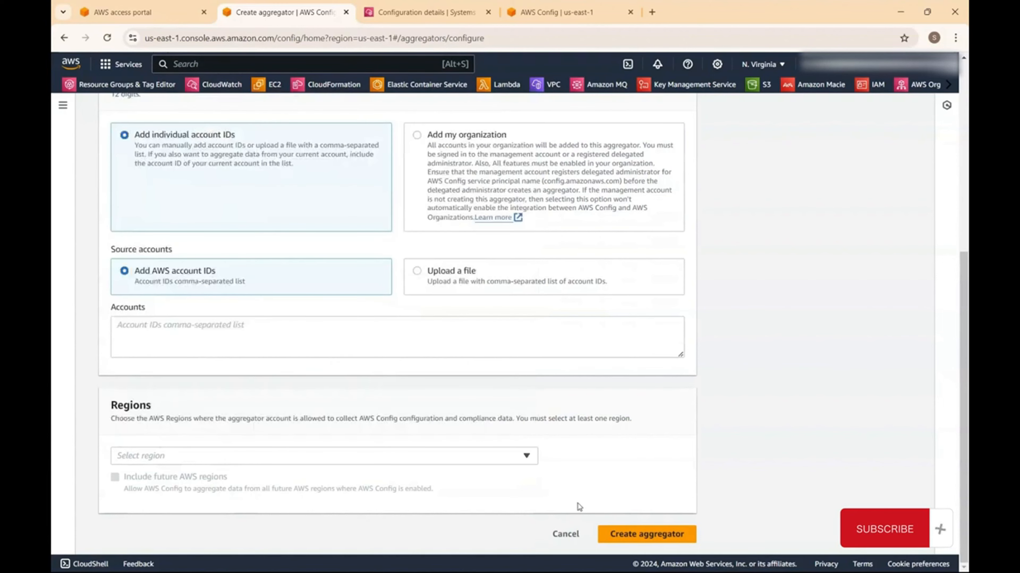
pyautogui.click(566, 535)
# - Open DelegatedAdminAggregator's conformance packs and filter them by 'cis-ec2'
pyautogui.click(353, 286)
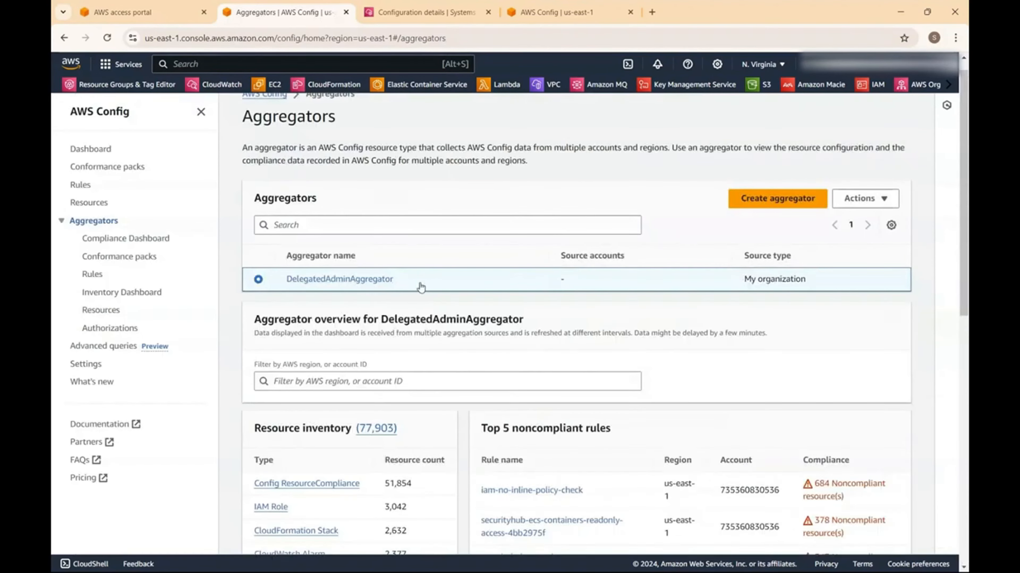
pyautogui.click(354, 281)
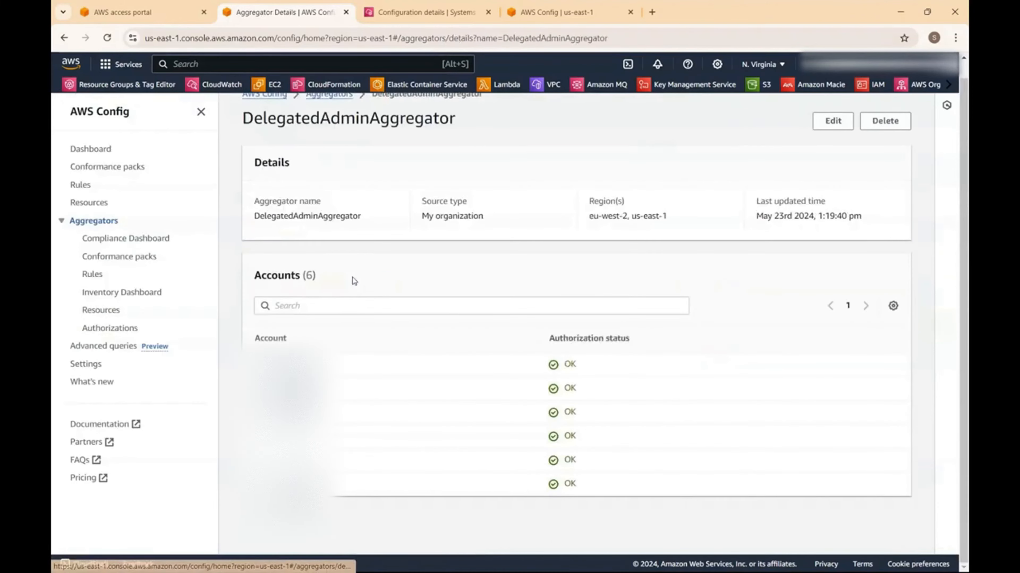
pyautogui.scroll(1, 577, 323)
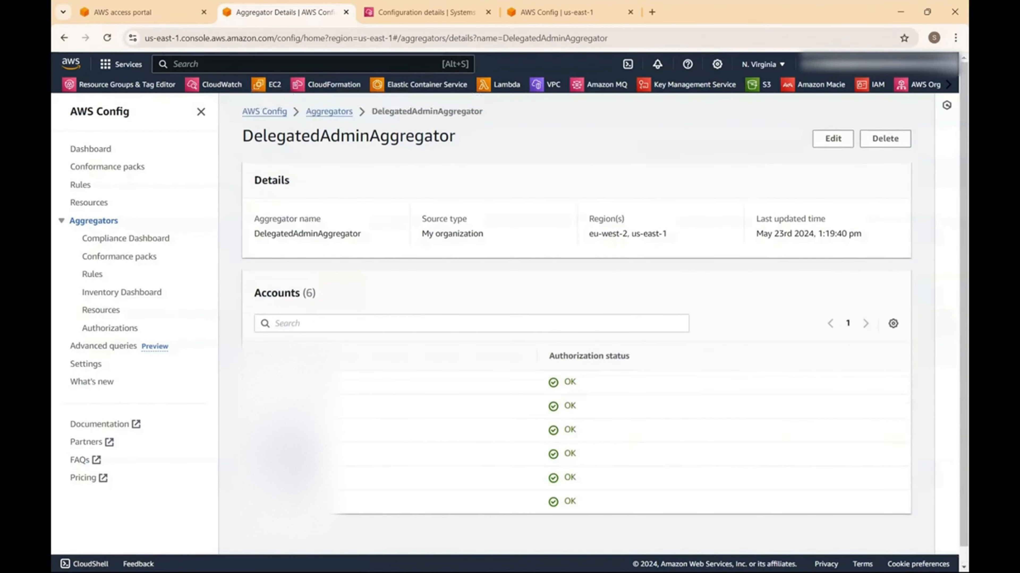
pyautogui.click(135, 260)
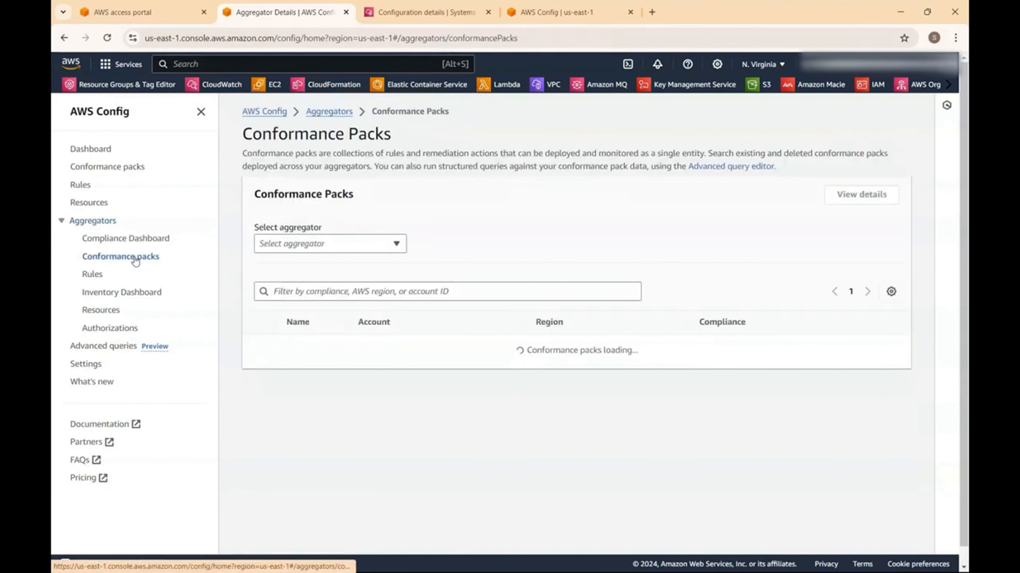
pyautogui.click(392, 292)
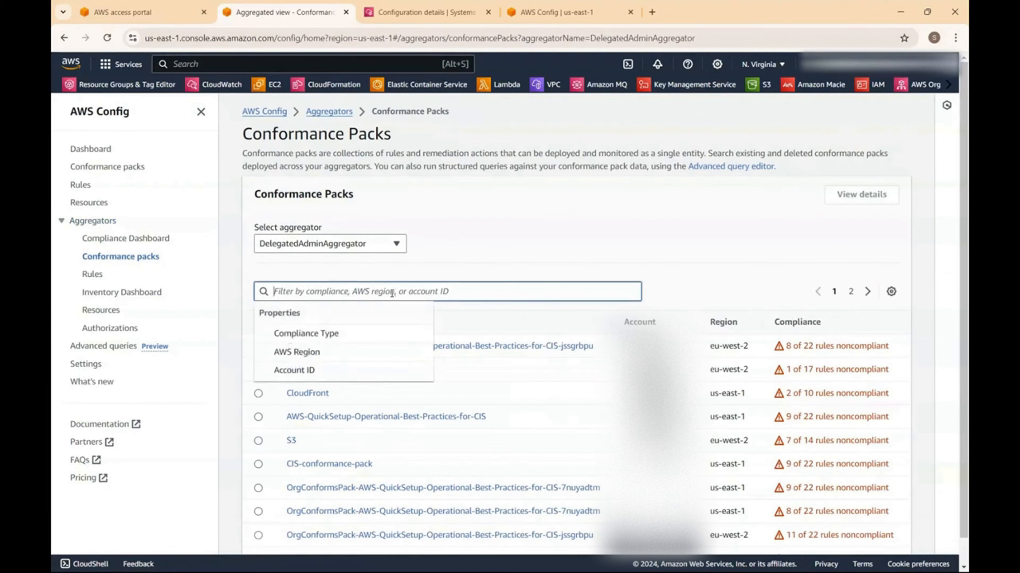
pyautogui.write('cis-ec2')
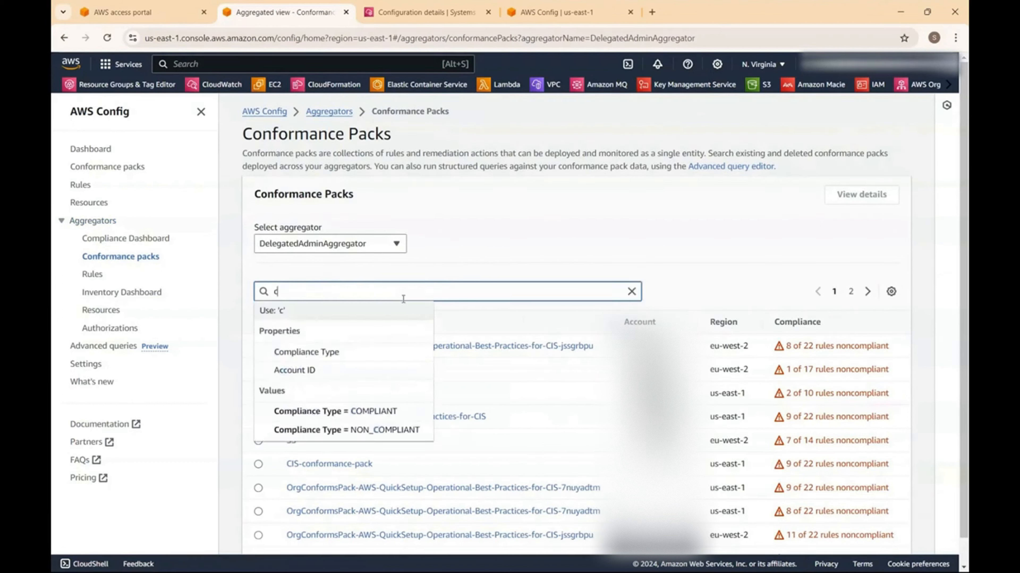
pyautogui.press('Return')
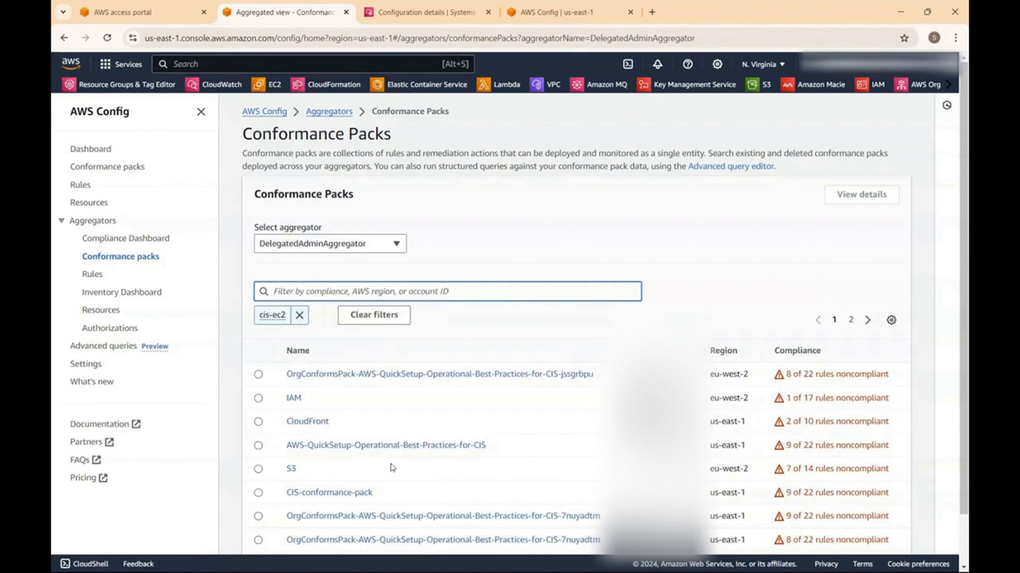
# - Page through the filtered results and open the CIS-conformance-pack compliance details
pyautogui.scroll(-1, 473, 456)
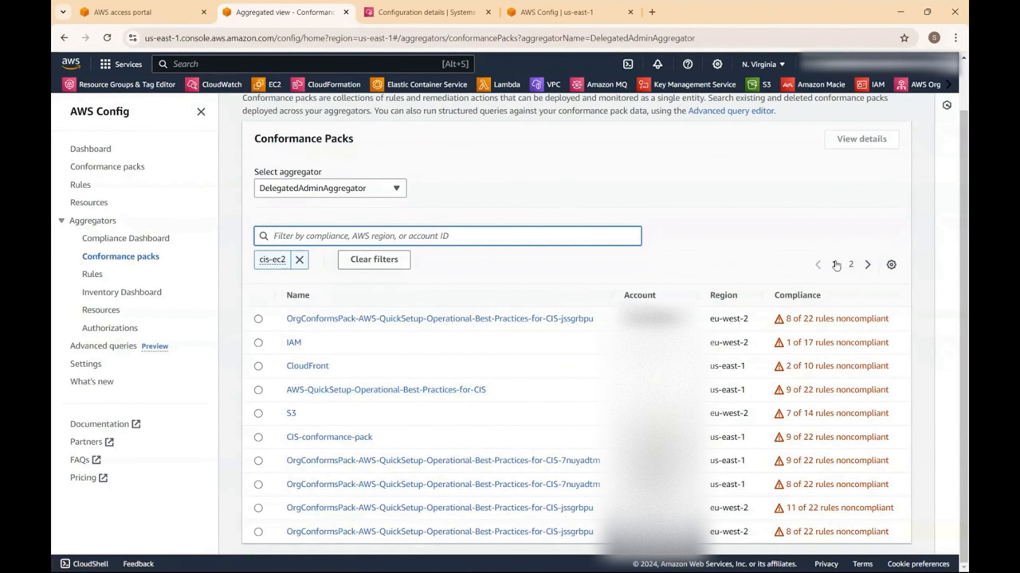
pyautogui.click(851, 265)
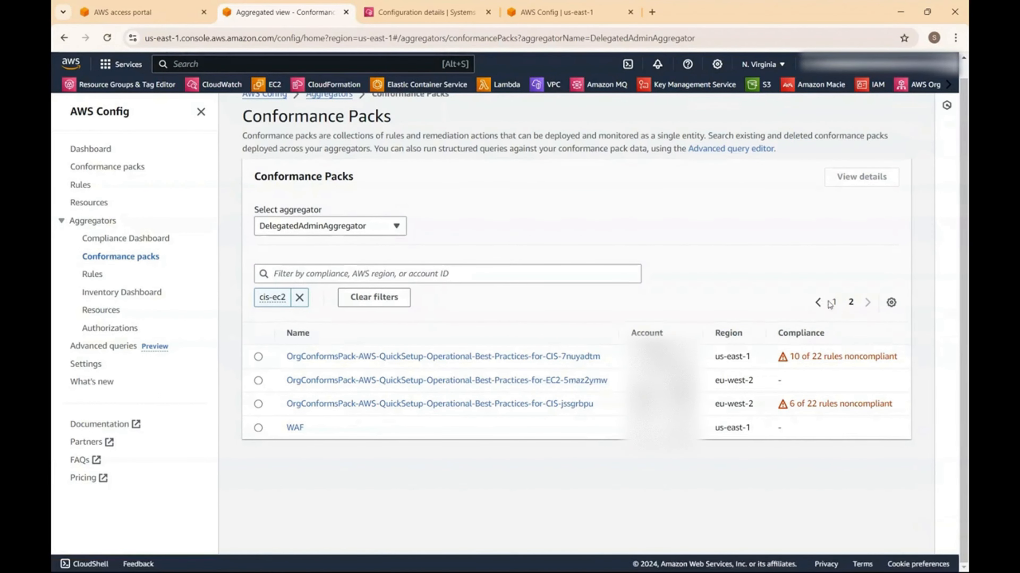
pyautogui.click(818, 302)
pyautogui.scroll(-1, 532, 452)
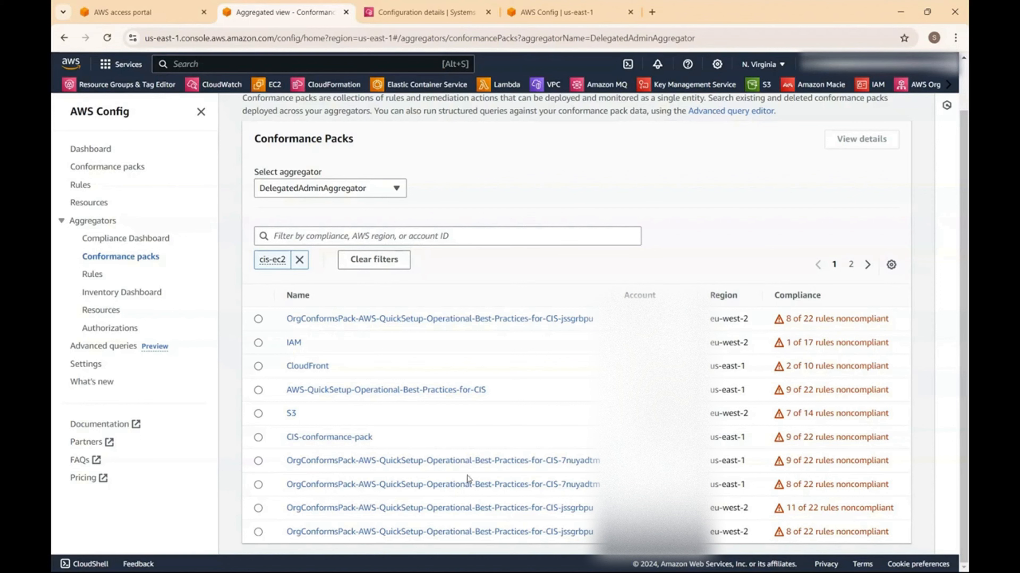
pyautogui.click(352, 437)
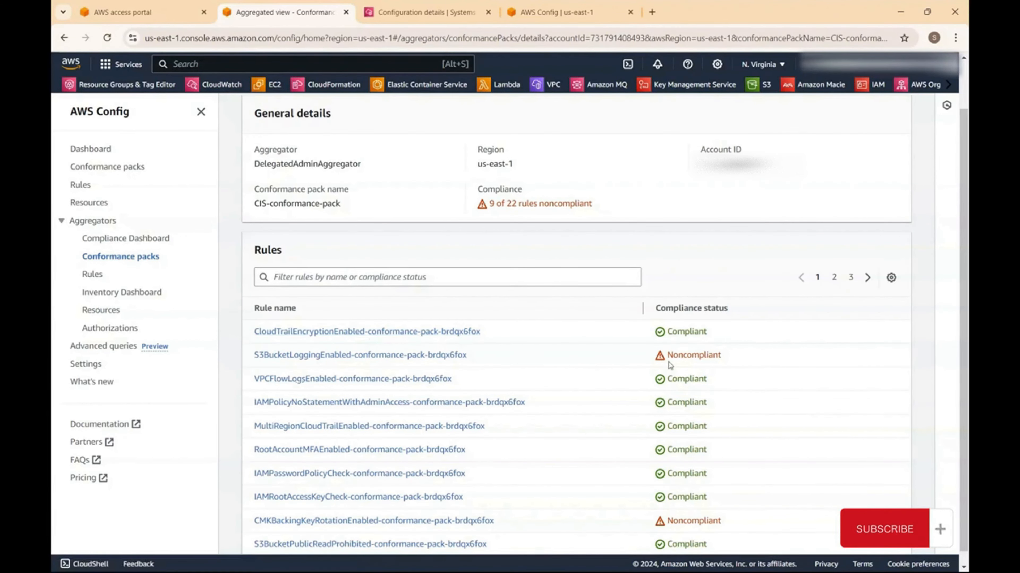
# - Scroll the CIS-conformance-pack rule list to review each rule's compliance, noting S3BucketLoggingEnabled and CMKBackingKeyRotationEnabled as noncompliant
pyautogui.scroll(-1, 657, 390)
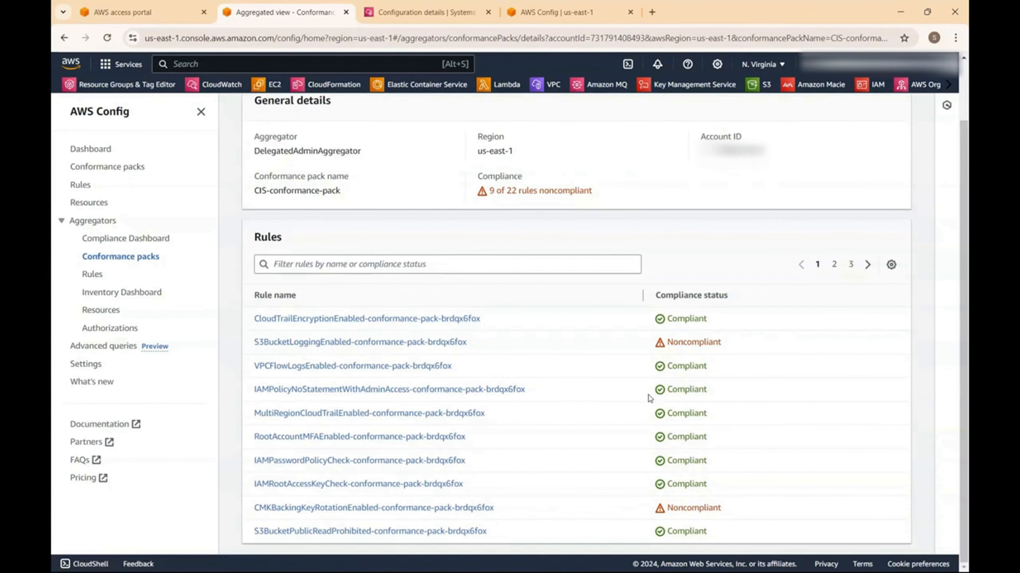